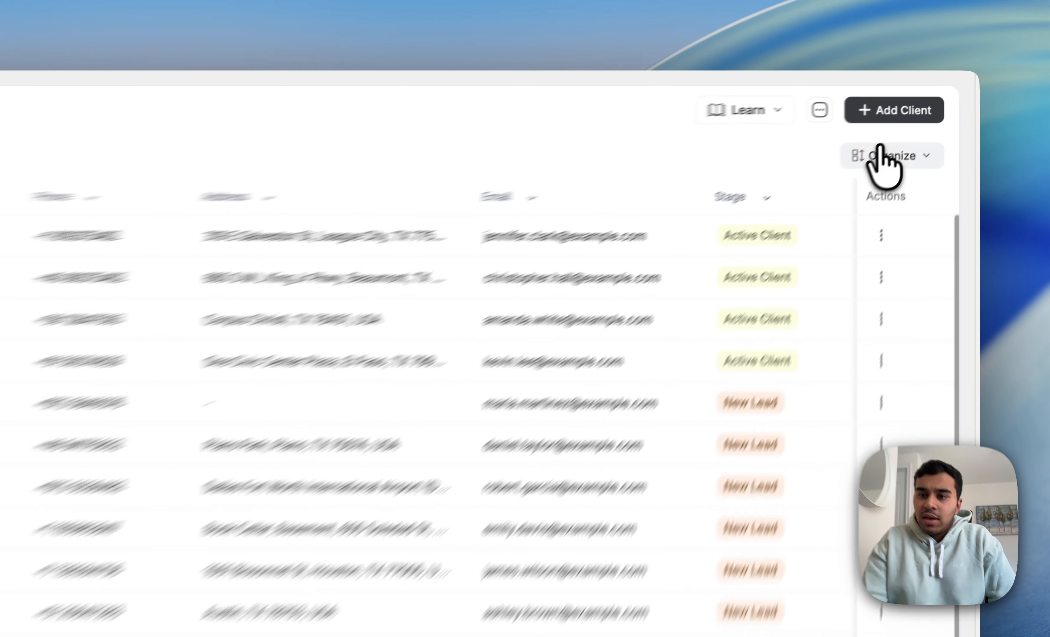
Step: Add a filter to the client list with Stage as the field and Is as the condition
{"action": "left_click", "coordinate": [922, 117]}
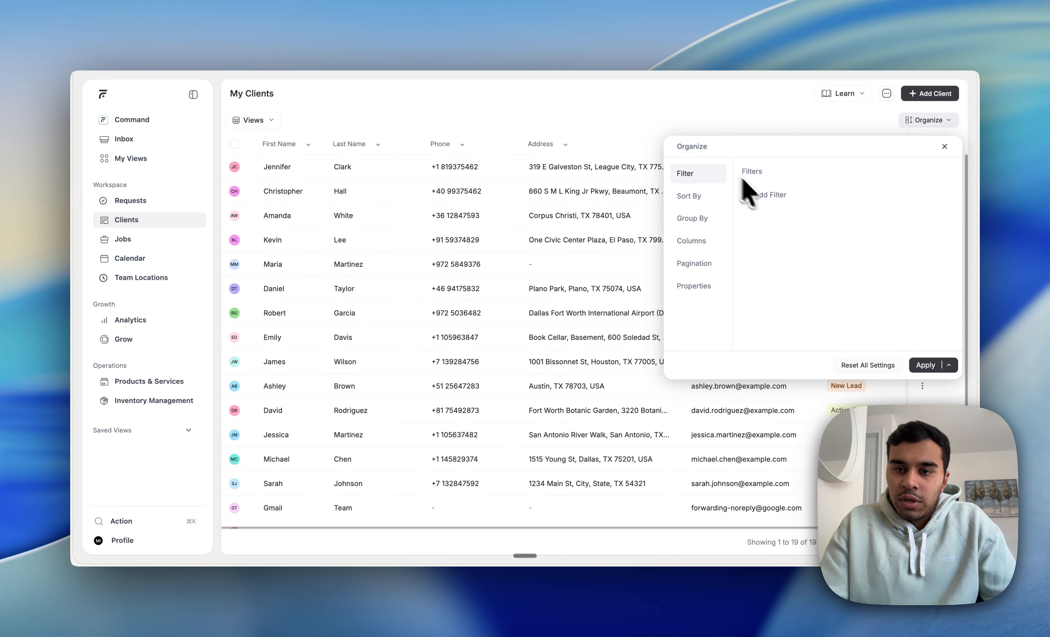
{"action": "left_click", "coordinate": [746, 194]}
{"action": "left_click", "coordinate": [799, 192]}
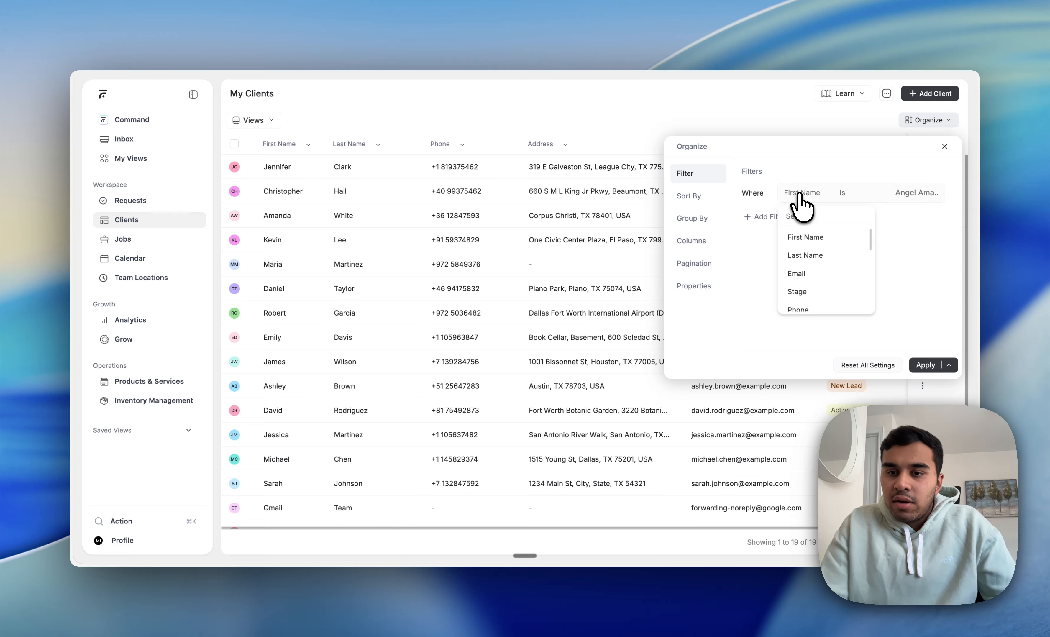
{"action": "scroll", "coordinate": [800, 269], "scroll_direction": "up", "scroll_amount": 1}
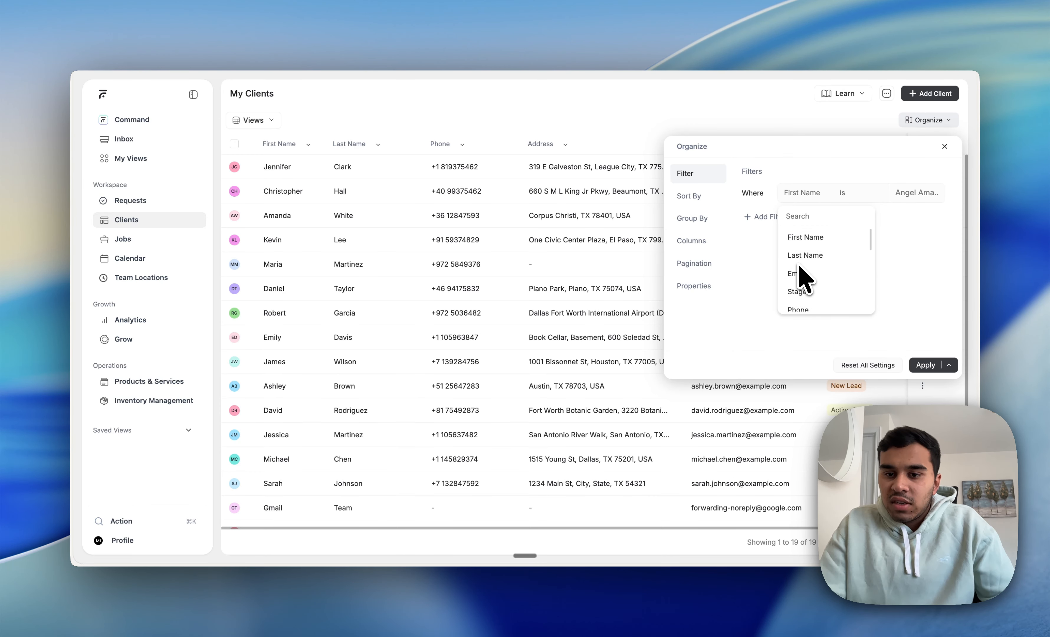
{"action": "scroll", "coordinate": [799, 268], "scroll_direction": "down", "scroll_amount": 5}
{"action": "scroll", "coordinate": [799, 270], "scroll_direction": "down", "scroll_amount": 3}
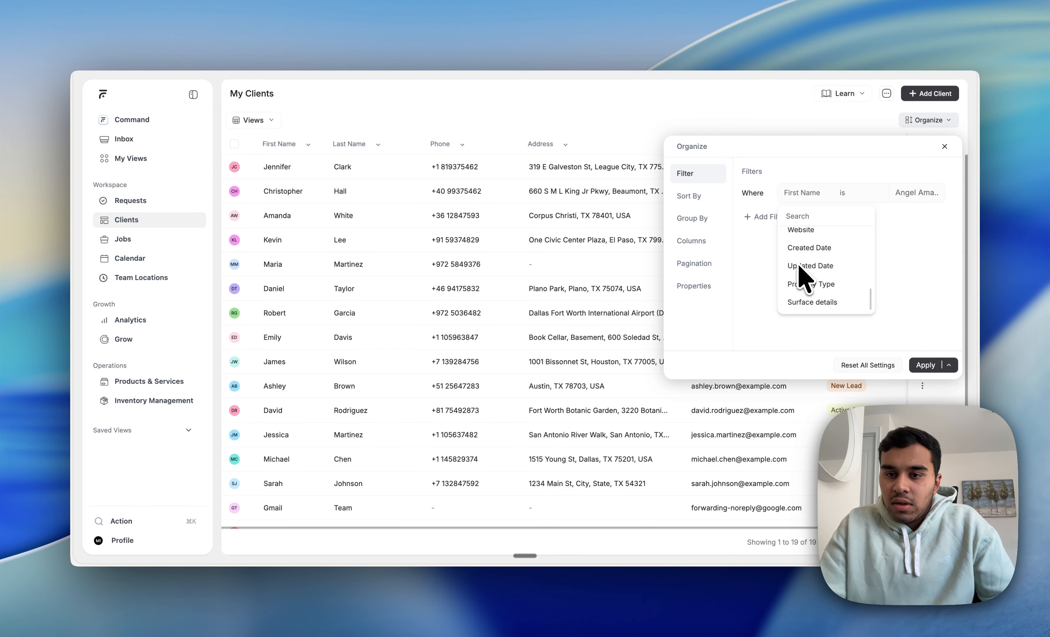
{"action": "scroll", "coordinate": [800, 274], "scroll_direction": "up", "scroll_amount": 4}
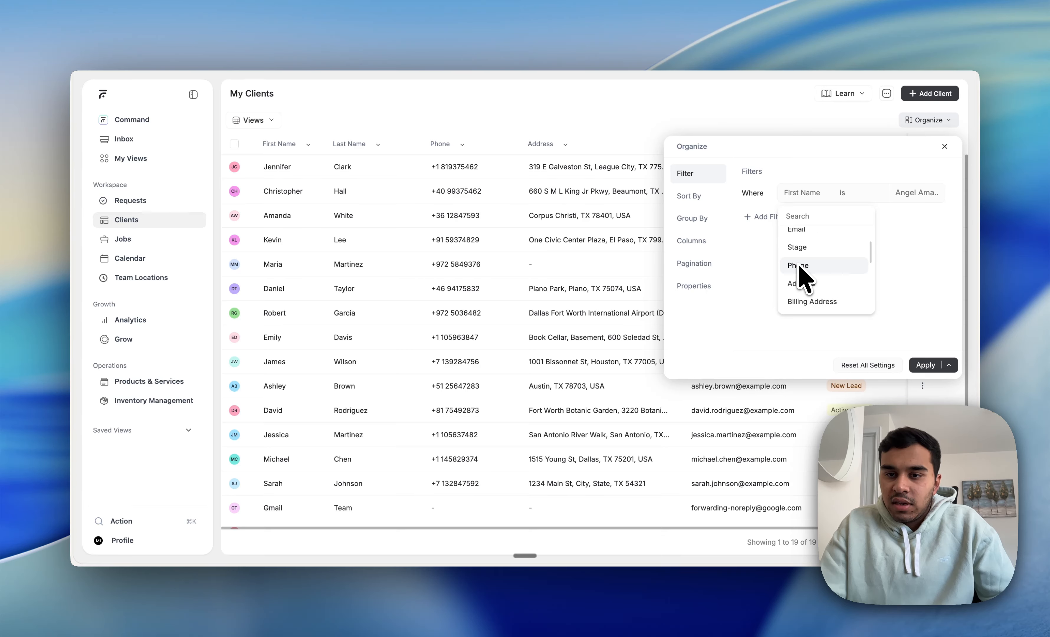
{"action": "scroll", "coordinate": [801, 275], "scroll_direction": "up", "scroll_amount": 2}
{"action": "scroll", "coordinate": [800, 267], "scroll_direction": "down", "scroll_amount": 1}
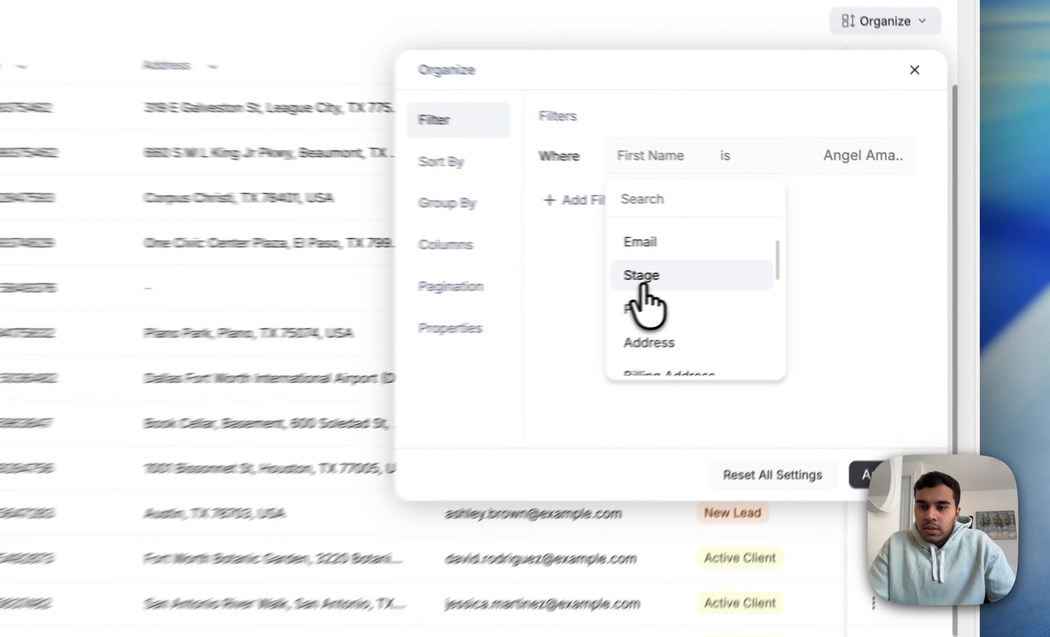
{"action": "left_click", "coordinate": [799, 258]}
{"action": "left_click", "coordinate": [716, 162]}
{"action": "left_click", "coordinate": [728, 237]}
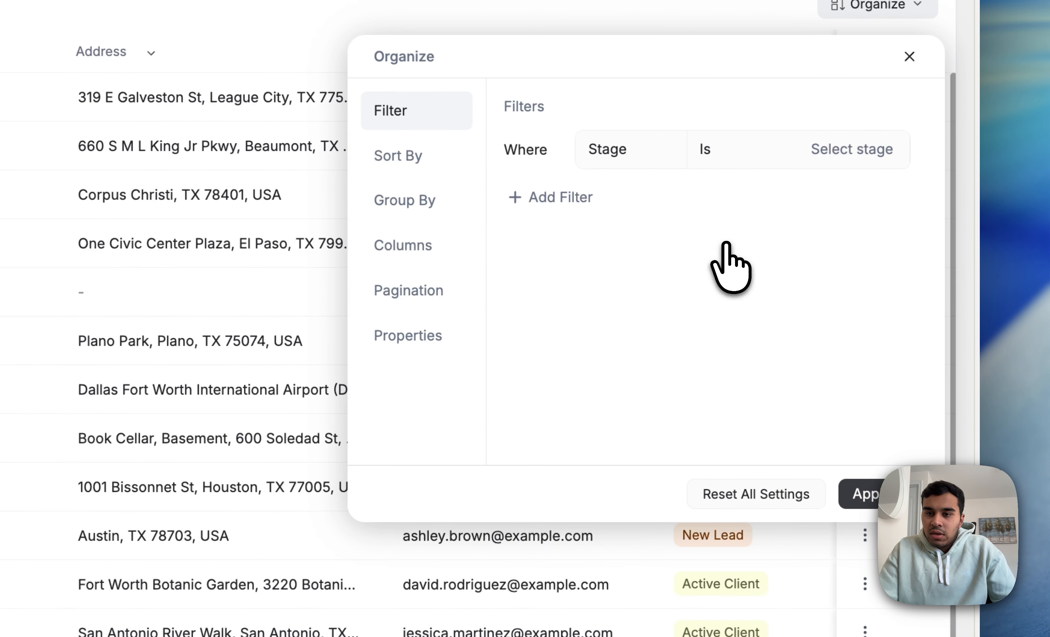
Step: Set the Stage filter's value to Active Client and apply it to the client list
{"action": "left_click", "coordinate": [857, 159]}
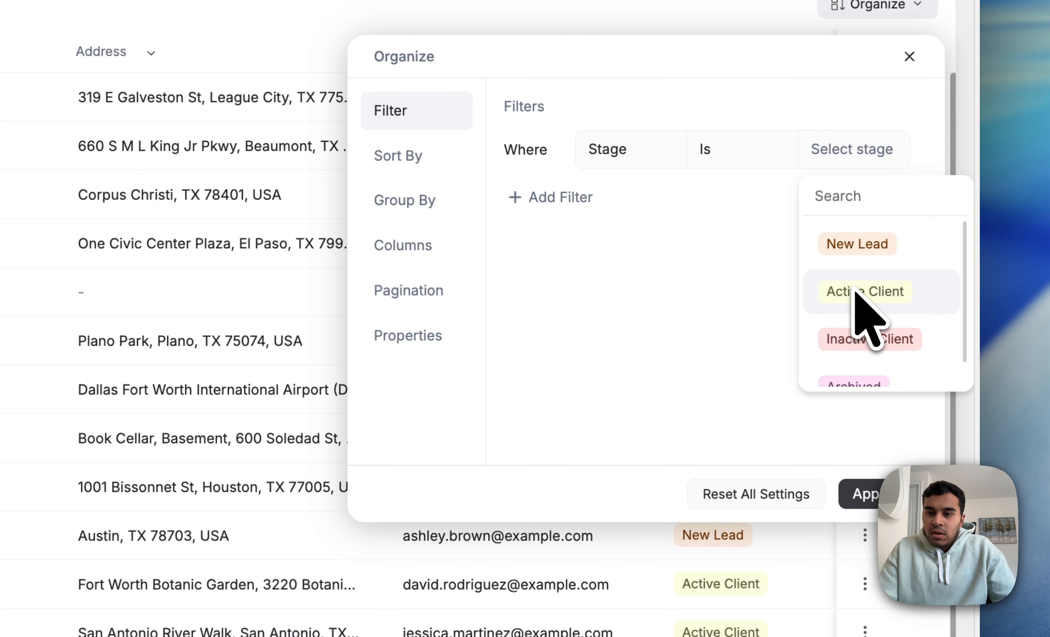
{"action": "left_click", "coordinate": [875, 348]}
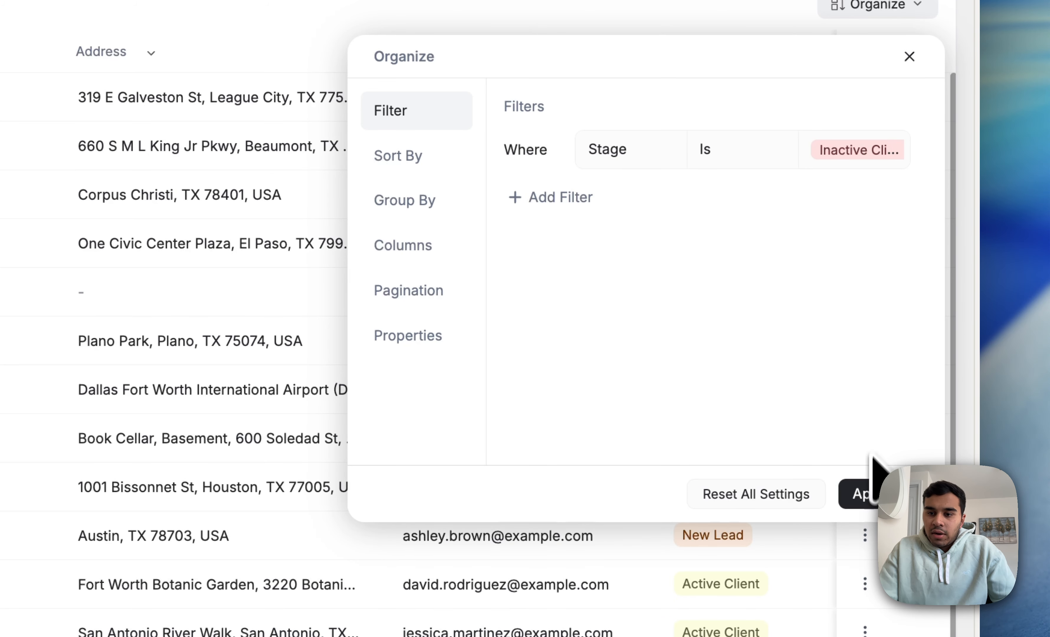
{"action": "left_click", "coordinate": [854, 153]}
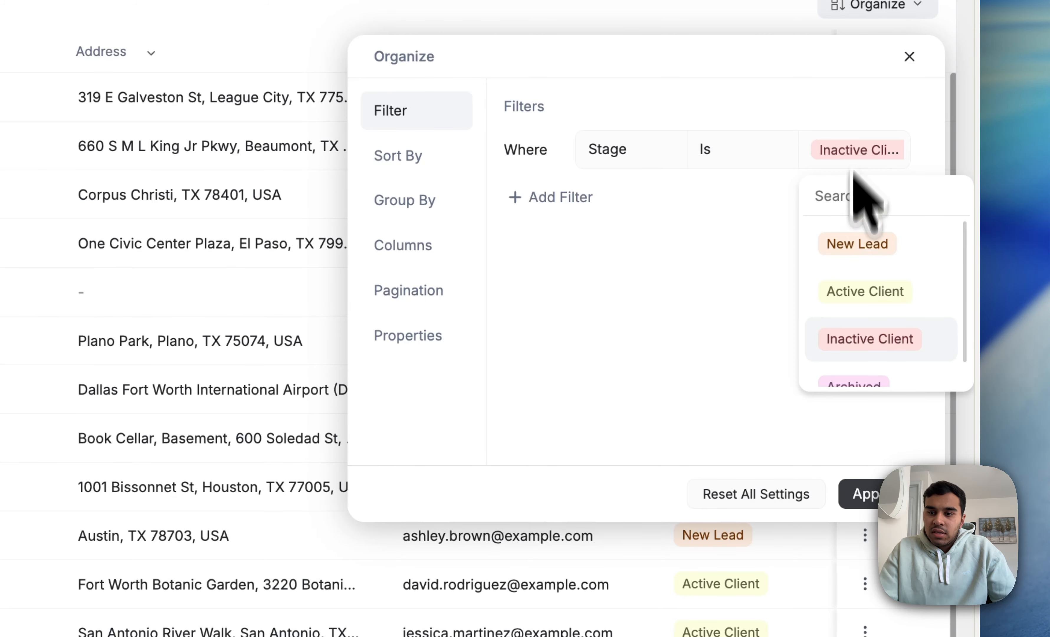
{"action": "left_click", "coordinate": [854, 292]}
{"action": "left_click", "coordinate": [854, 493]}
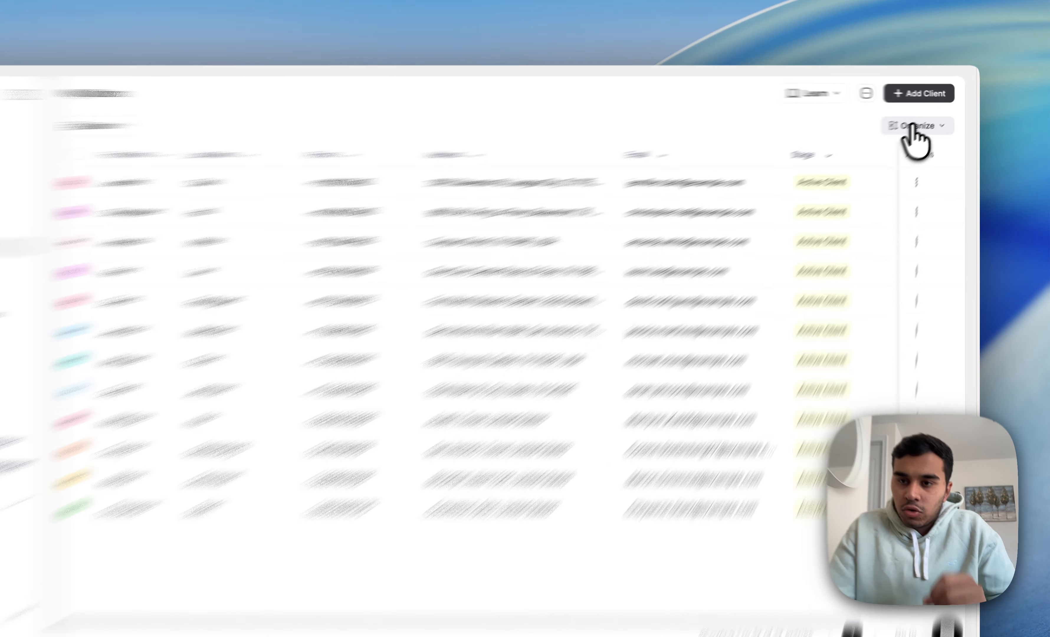
Step: Add a second client filter joined with And, using Address as its field
{"action": "left_click", "coordinate": [914, 126]}
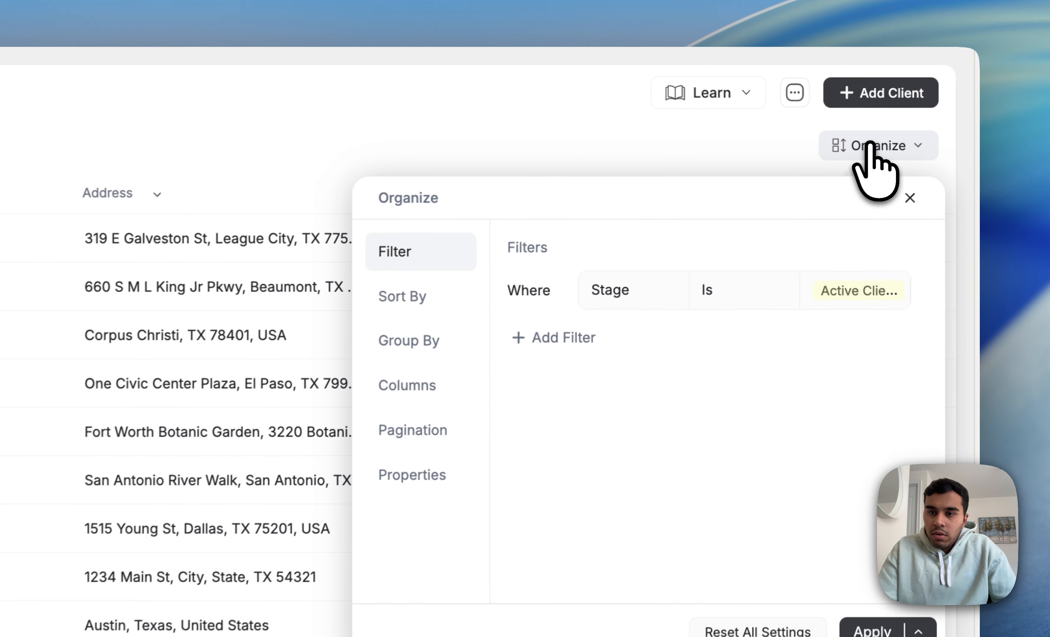
{"action": "left_click", "coordinate": [551, 340]}
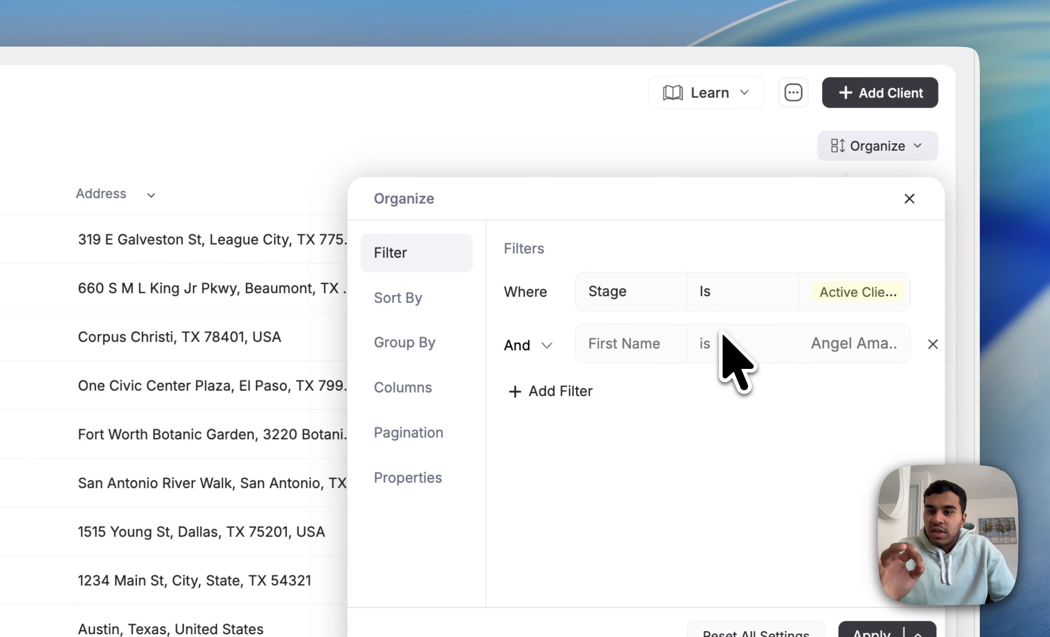
{"action": "left_click", "coordinate": [528, 346]}
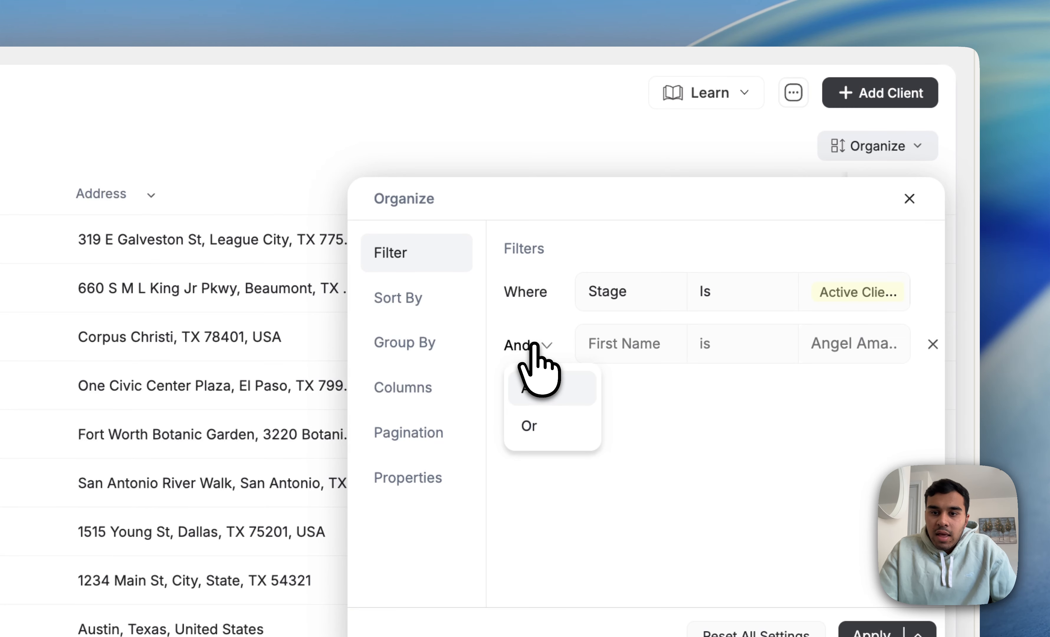
{"action": "left_click", "coordinate": [612, 450]}
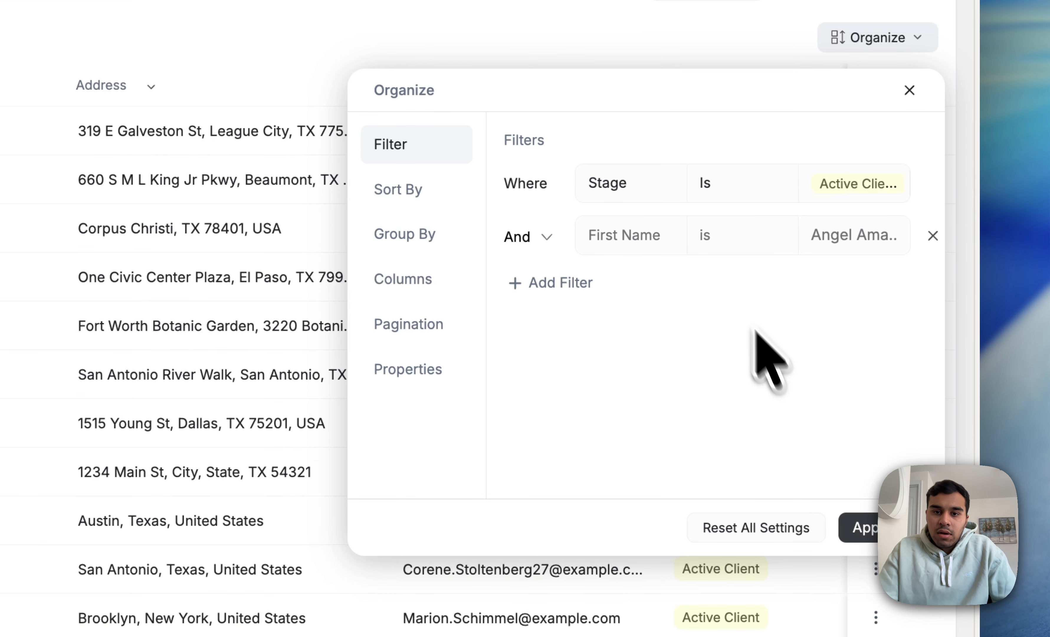
{"action": "left_click", "coordinate": [639, 243]}
{"action": "scroll", "coordinate": [657, 386], "scroll_direction": "down", "scroll_amount": 5}
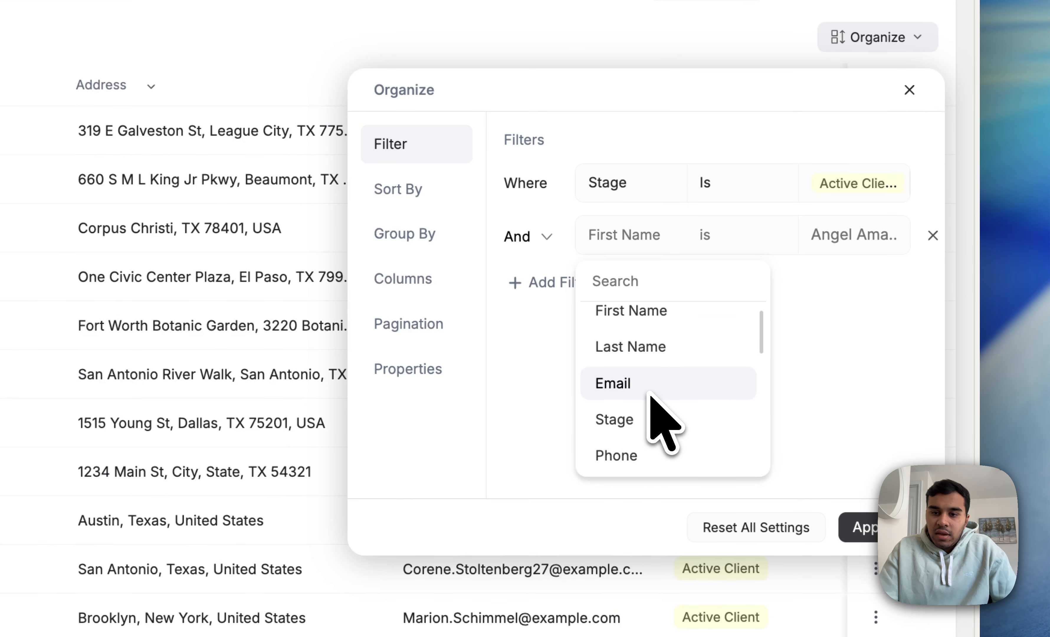
{"action": "scroll", "coordinate": [650, 397], "scroll_direction": "up", "scroll_amount": 1}
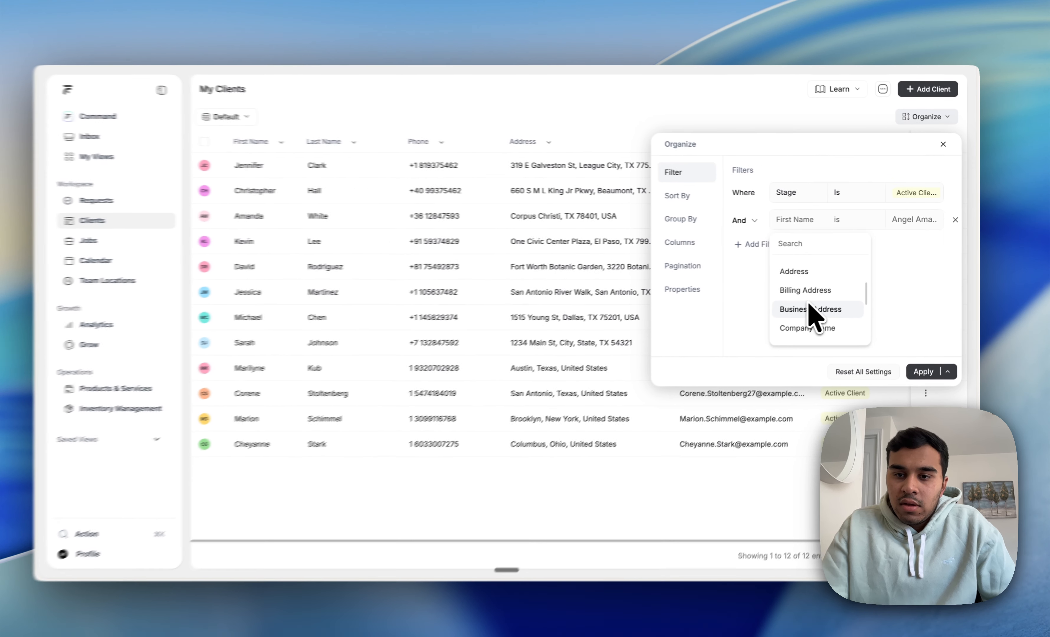
{"action": "scroll", "coordinate": [817, 301], "scroll_direction": "up", "scroll_amount": 1}
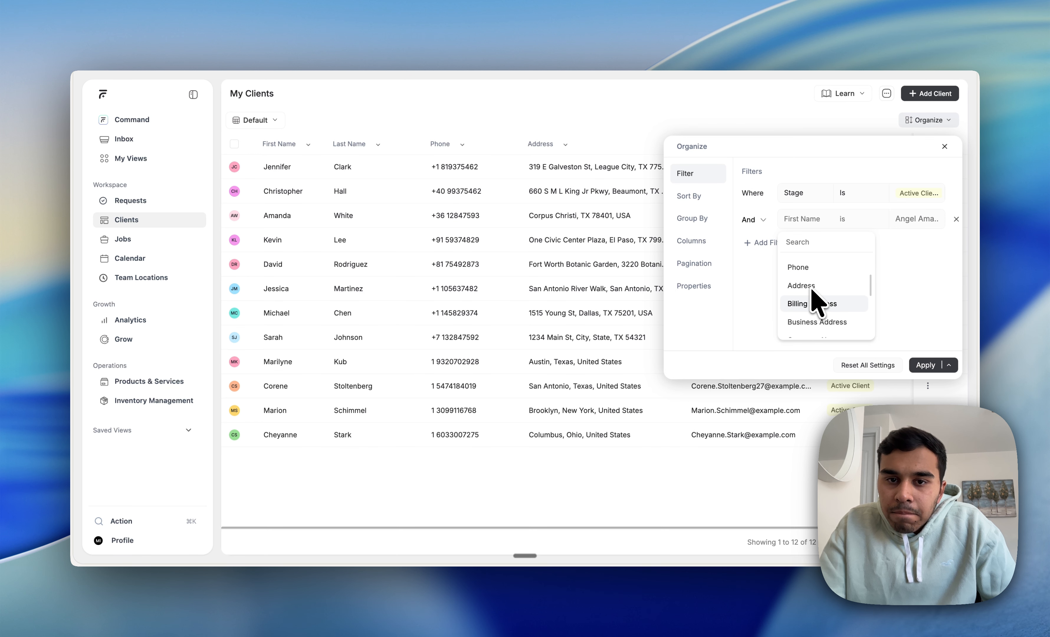
{"action": "scroll", "coordinate": [810, 295], "scroll_direction": "up", "scroll_amount": 1}
{"action": "left_click", "coordinate": [809, 301]}
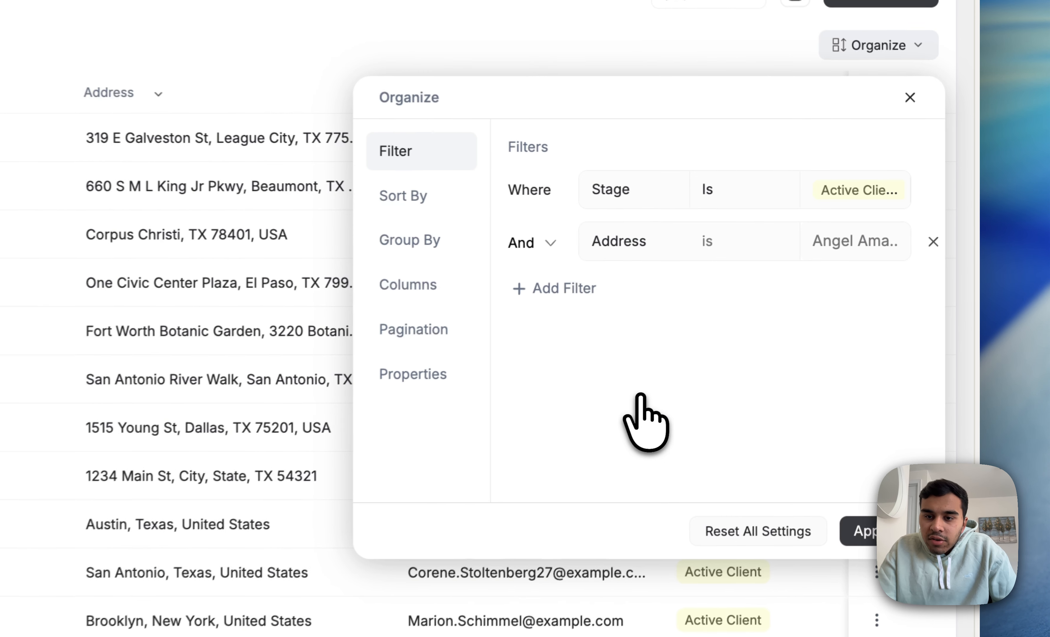
Step: Set the Address filter to Contains "texas" and apply both filters
{"action": "left_click", "coordinate": [636, 255]}
{"action": "left_click", "coordinate": [723, 249]}
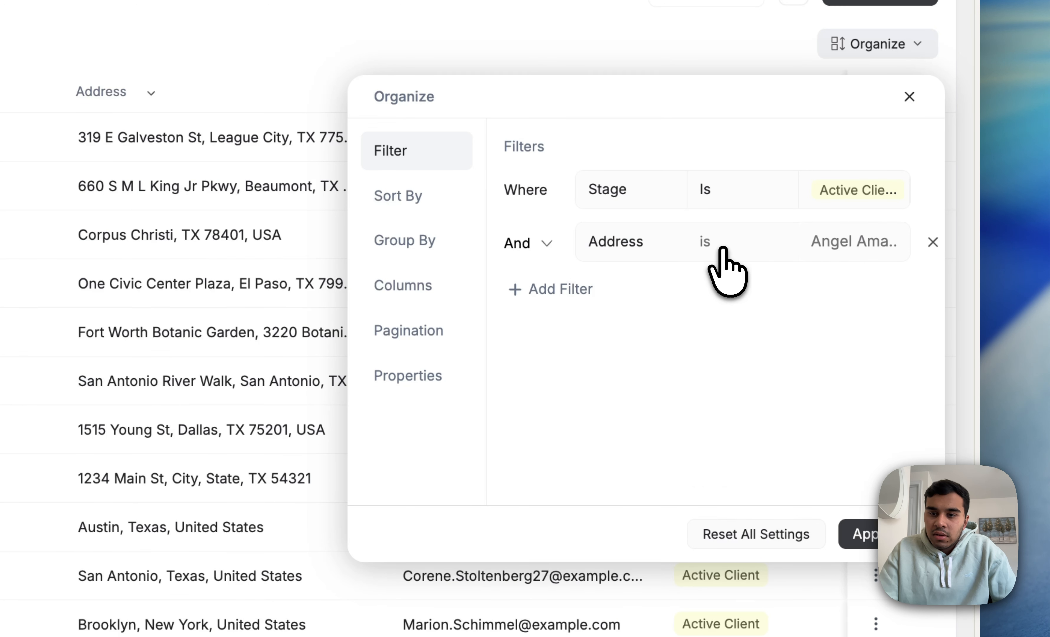
{"action": "left_click", "coordinate": [737, 330]}
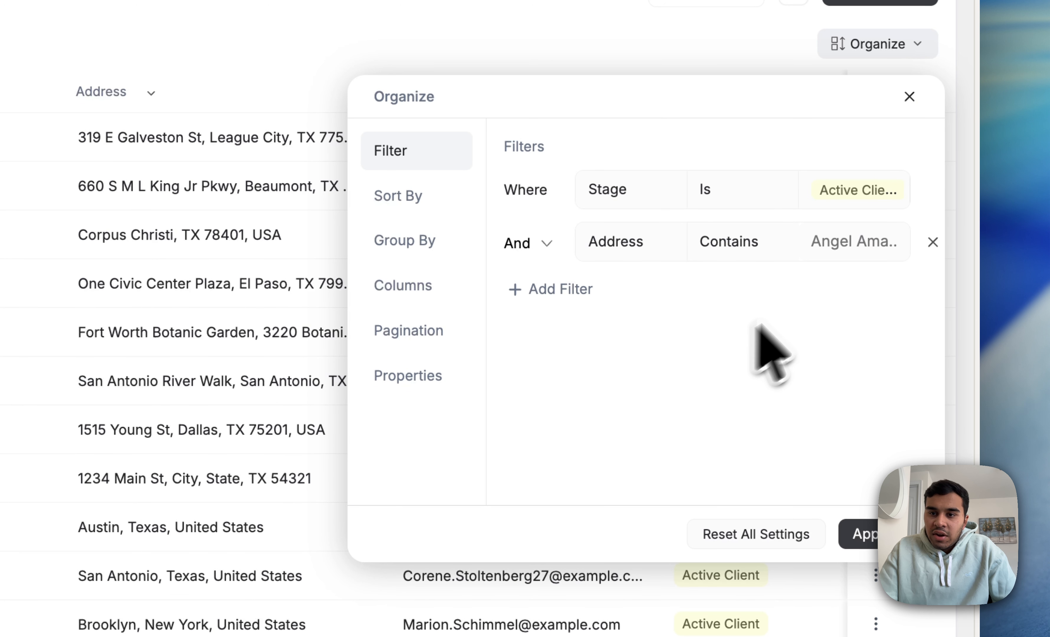
{"action": "left_click", "coordinate": [855, 247]}
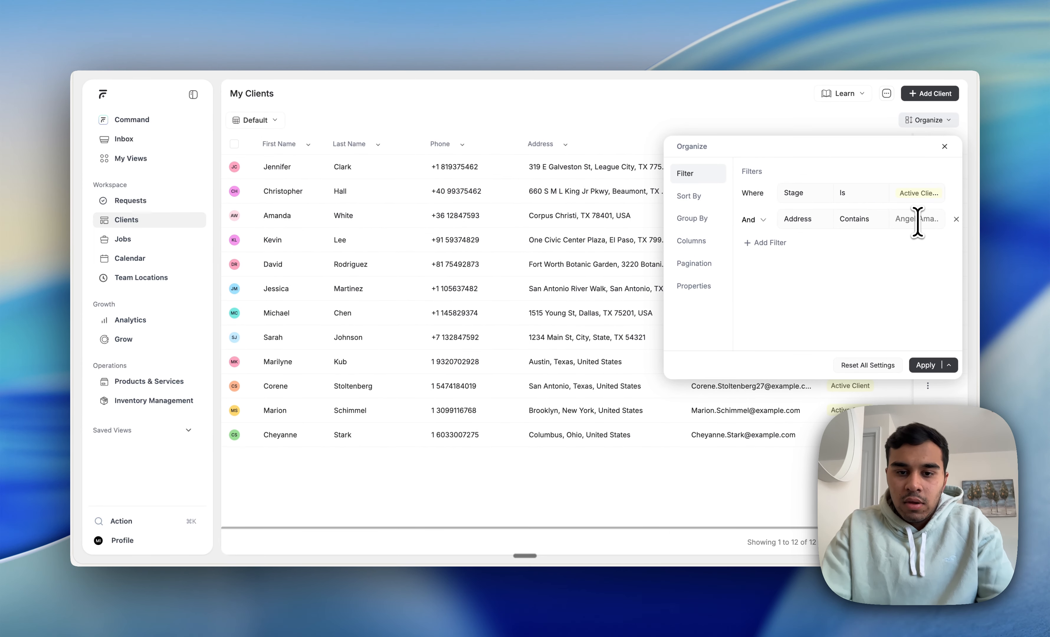
{"action": "type", "text": "texas"}
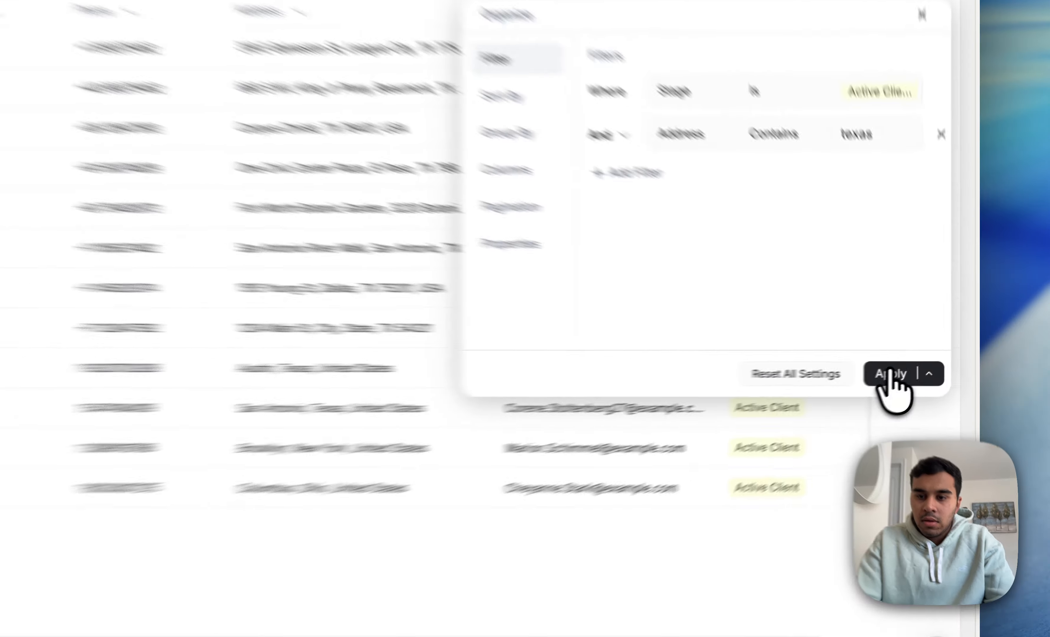
{"action": "left_click", "coordinate": [925, 364]}
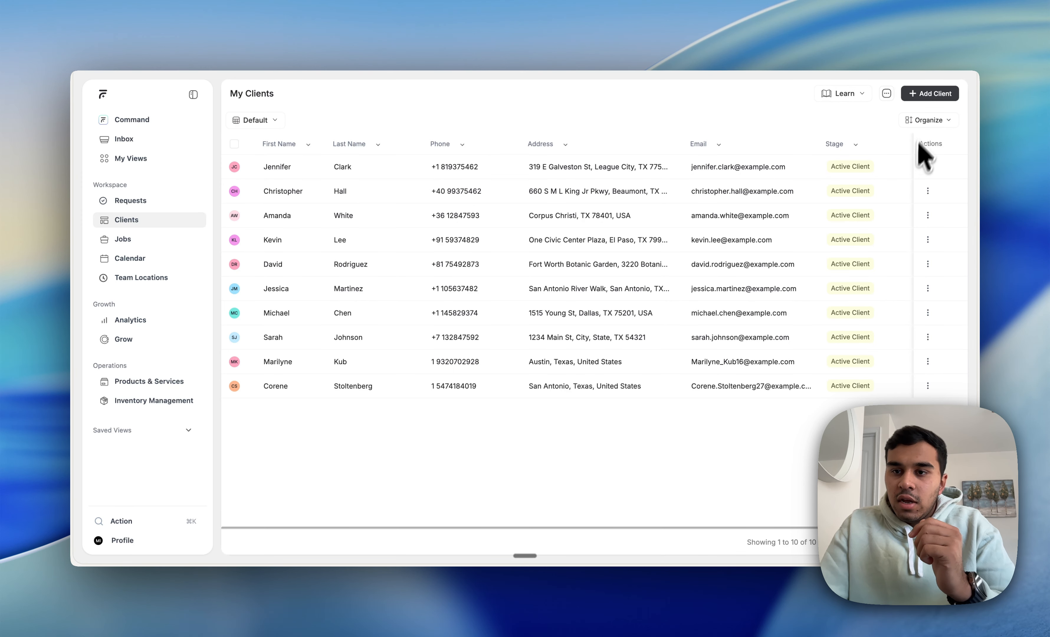
Step: Review the And/Or connector and the sort options, and reset all organize settings of the client list
{"action": "left_click", "coordinate": [928, 120]}
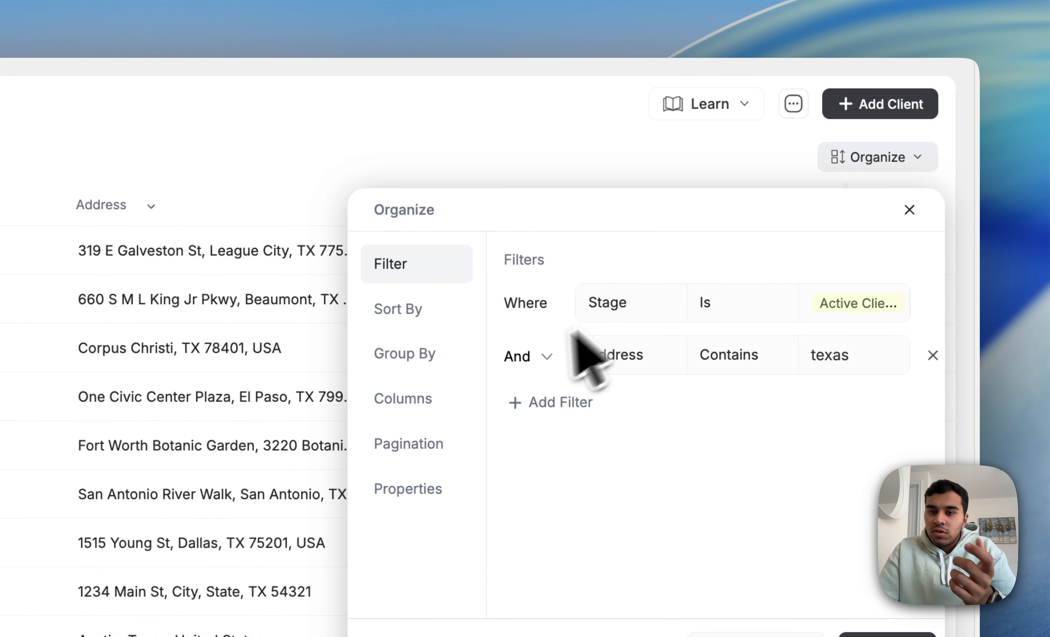
{"action": "left_click", "coordinate": [526, 357]}
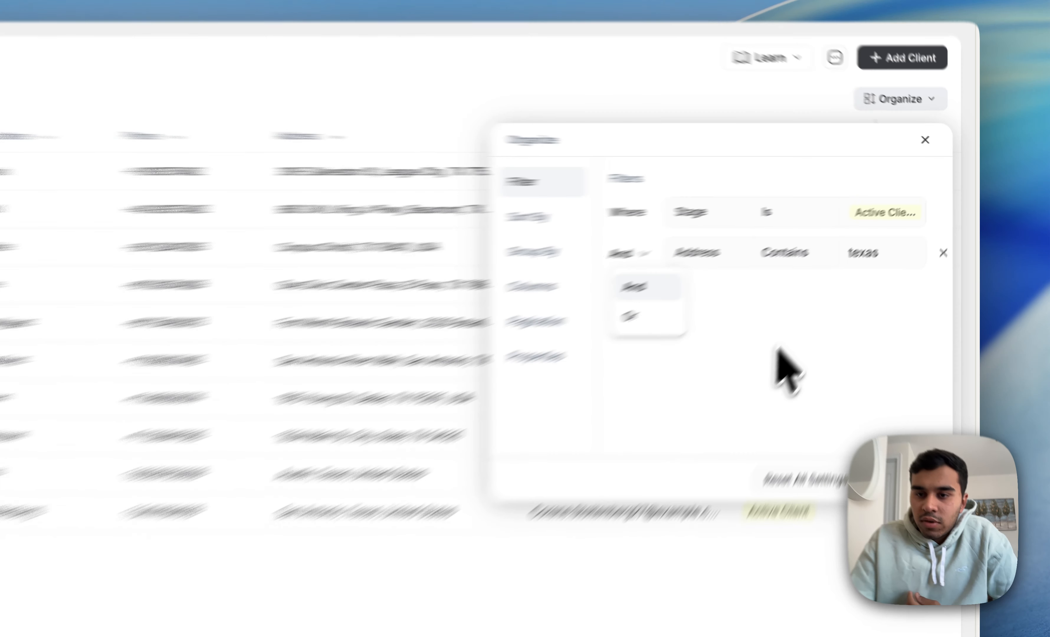
{"action": "left_click", "coordinate": [847, 272]}
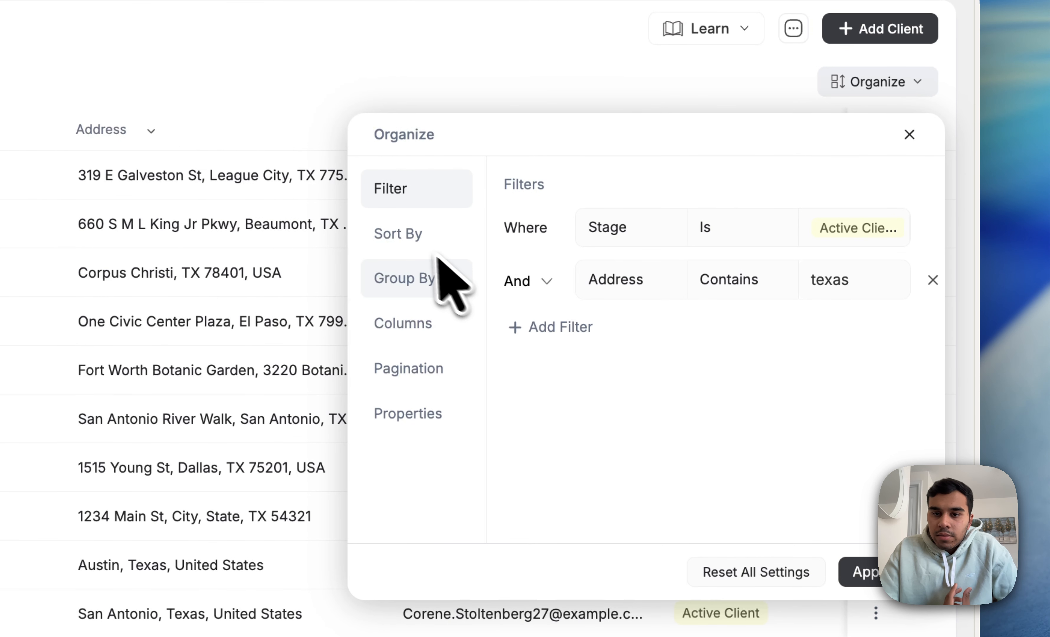
{"action": "left_click", "coordinate": [419, 242]}
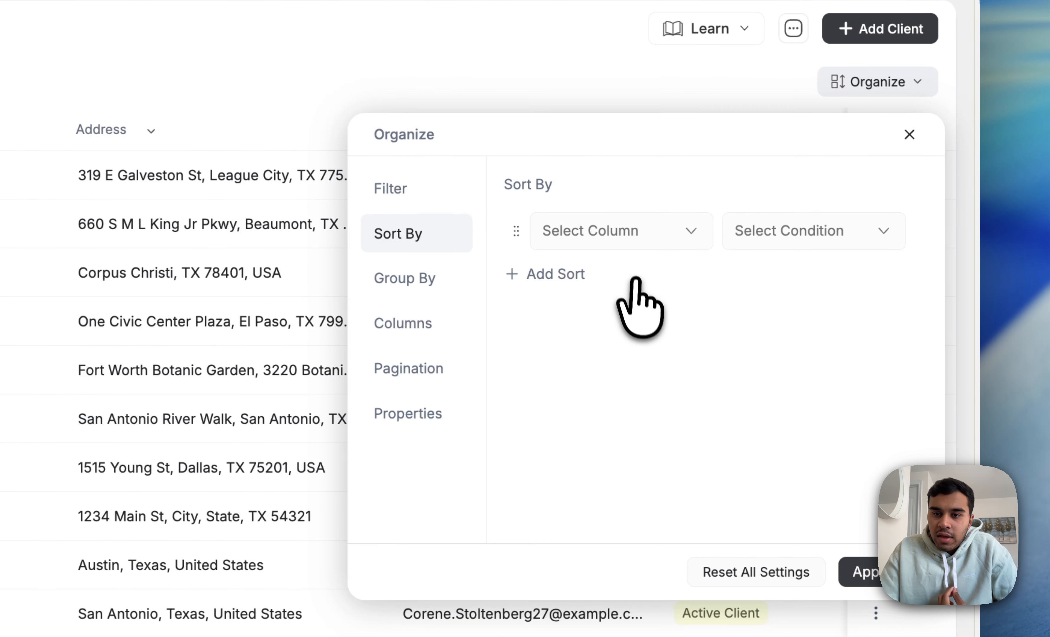
{"action": "scroll", "coordinate": [708, 386], "scroll_direction": "down", "scroll_amount": 2}
{"action": "left_click", "coordinate": [759, 490]}
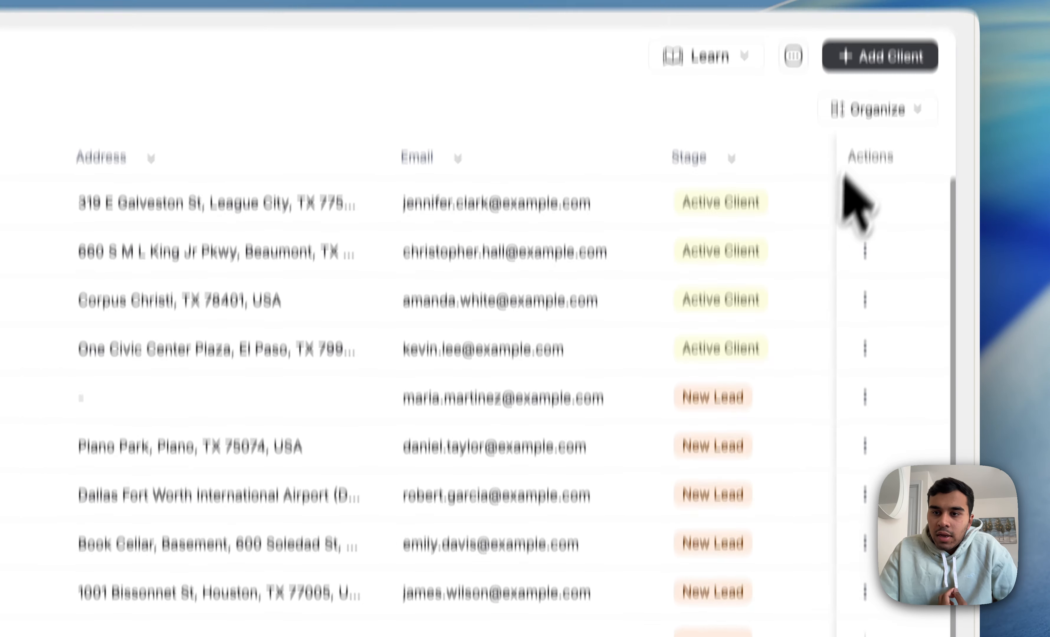
Step: Sort the client list by First Name in ascending order and apply the sort
{"action": "left_click", "coordinate": [876, 3]}
{"action": "left_click", "coordinate": [410, 159]}
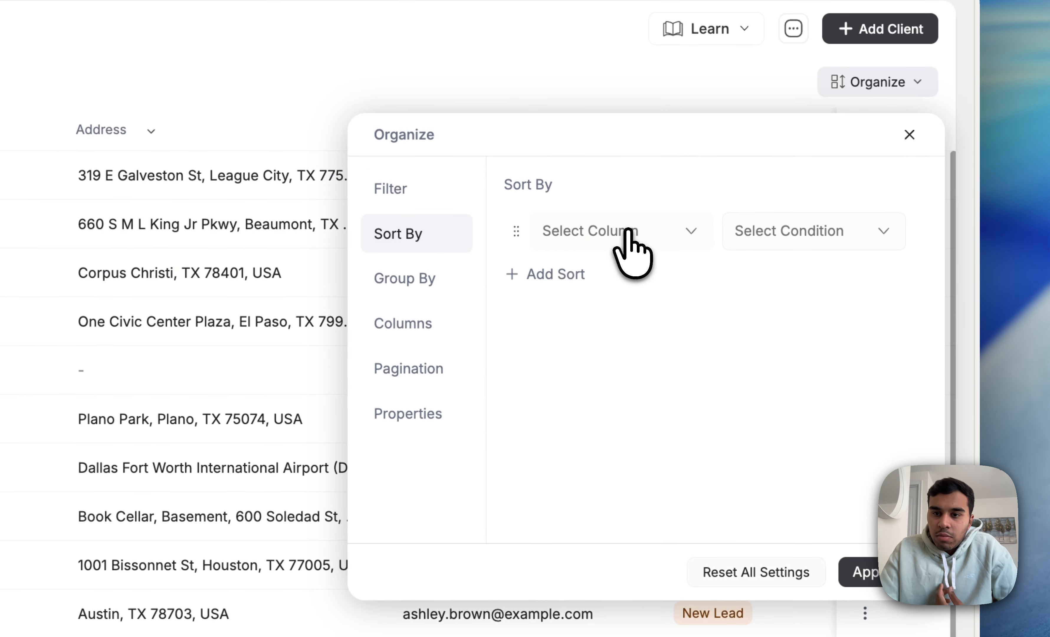
{"action": "left_click", "coordinate": [627, 238]}
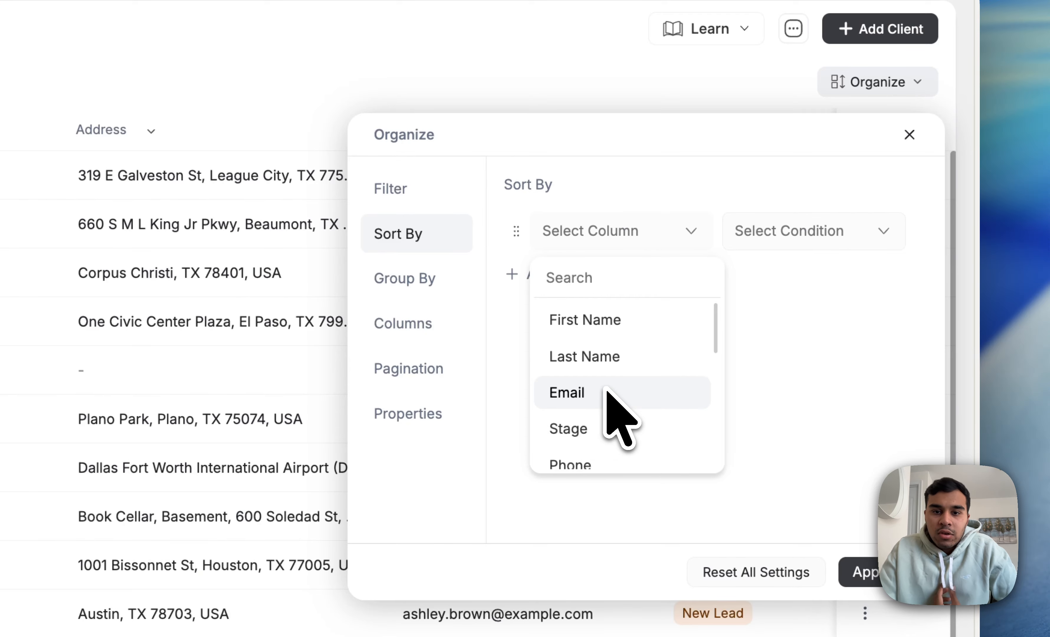
{"action": "left_click", "coordinate": [601, 321]}
{"action": "left_click", "coordinate": [773, 239]}
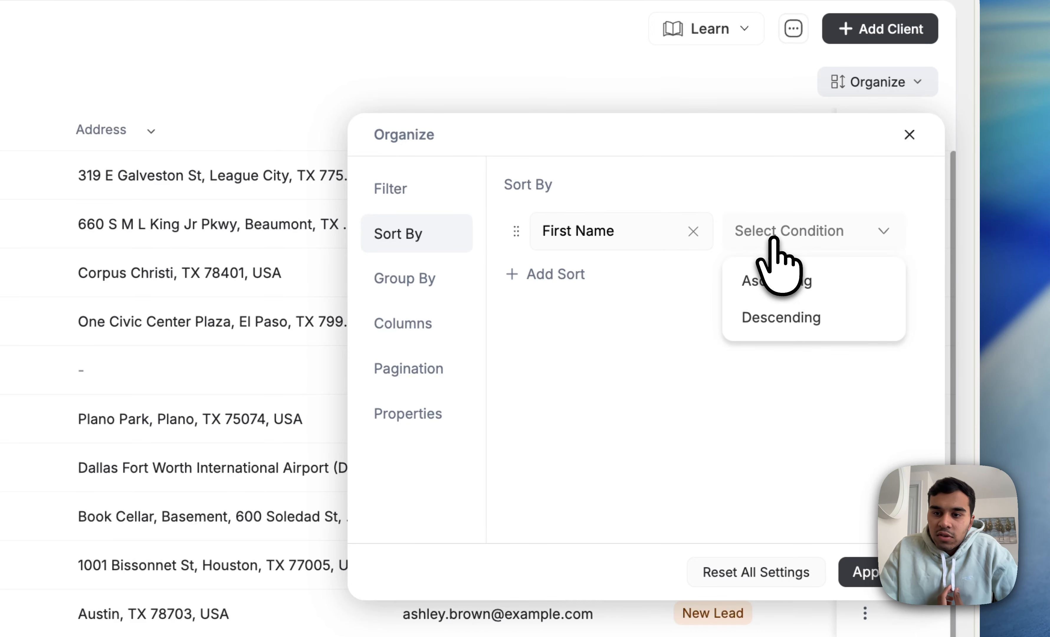
{"action": "left_click", "coordinate": [785, 281]}
{"action": "left_click", "coordinate": [857, 572]}
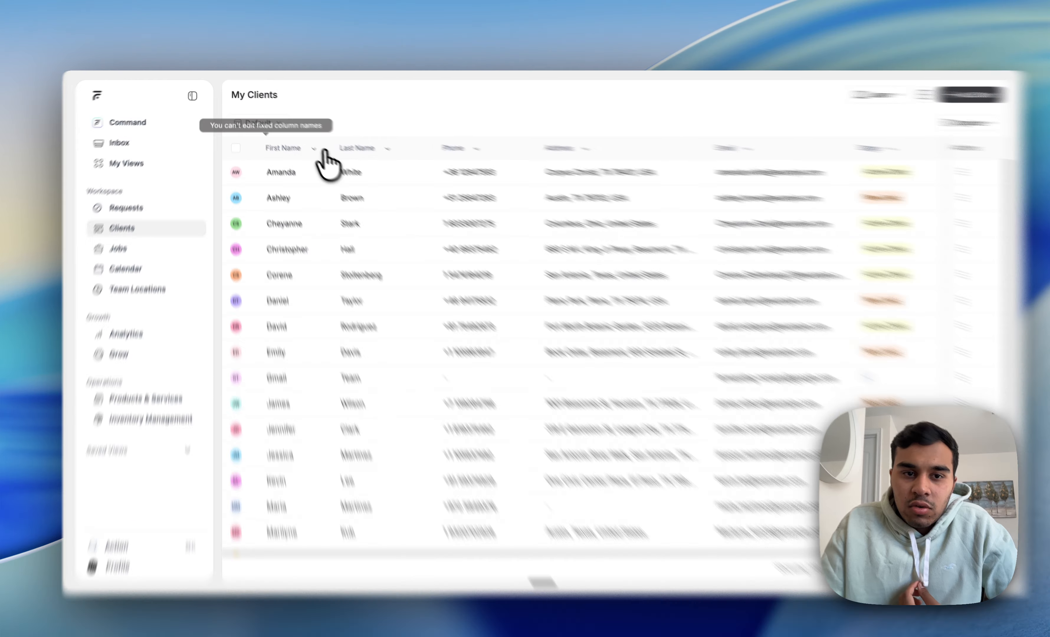
Step: Use the First Name column's own Sort A - Z option
{"action": "left_click", "coordinate": [307, 145]}
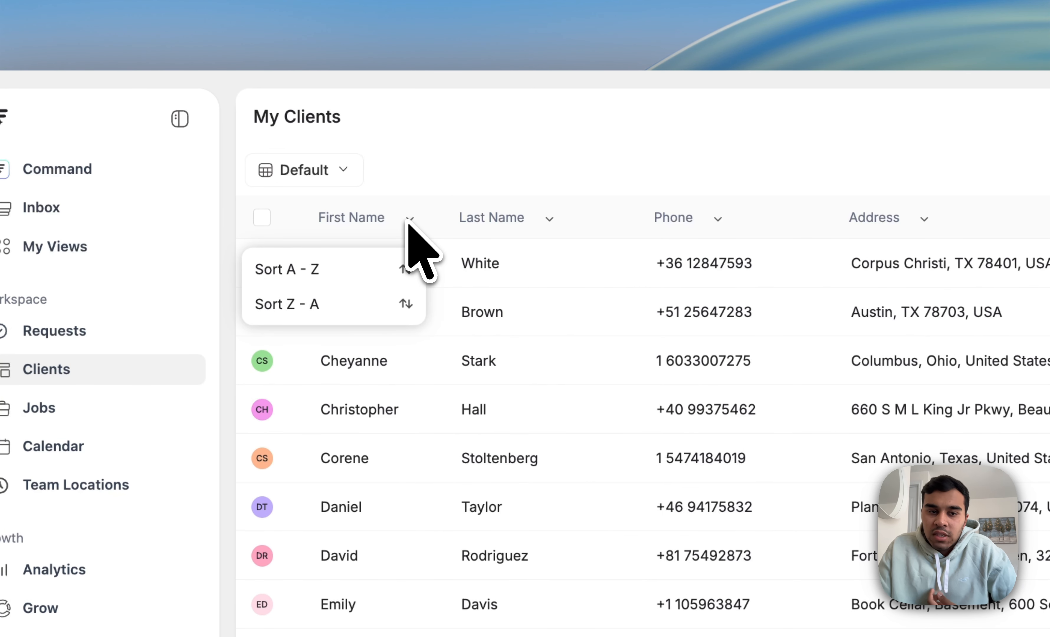
{"action": "left_click", "coordinate": [338, 267]}
Step: Group the client list by City and apply the grouping
{"action": "left_click", "coordinate": [846, 164]}
{"action": "left_click", "coordinate": [438, 238]}
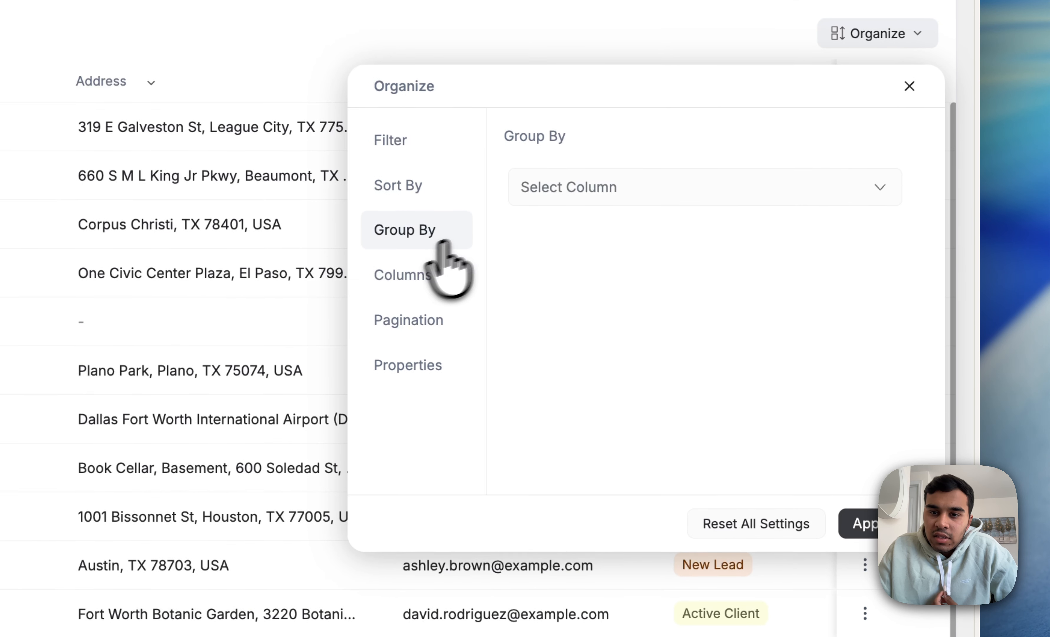
{"action": "left_click", "coordinate": [562, 195]}
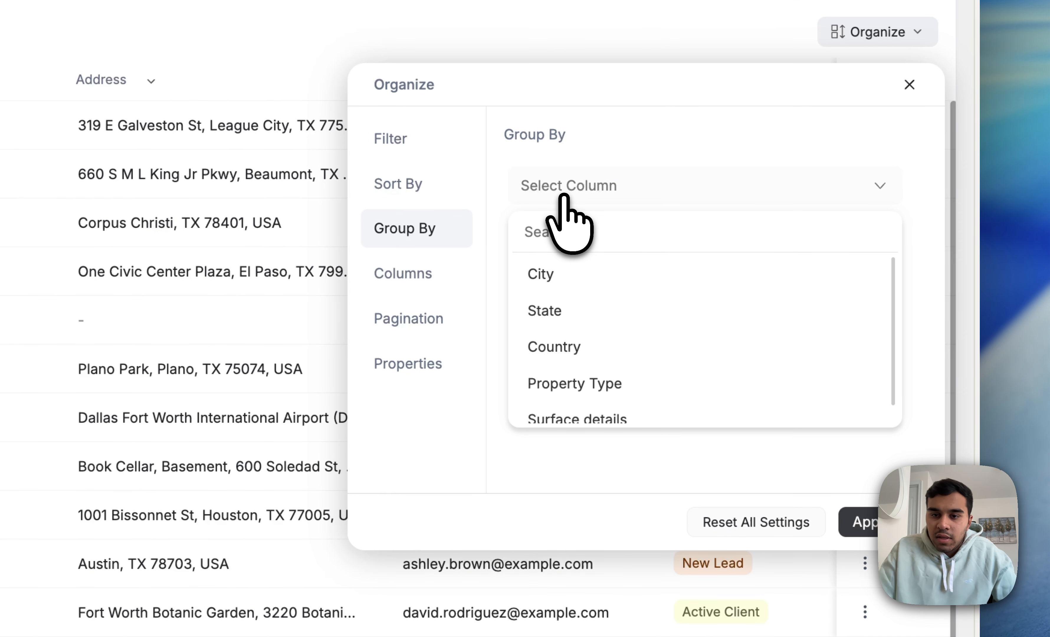
{"action": "left_click", "coordinate": [539, 275]}
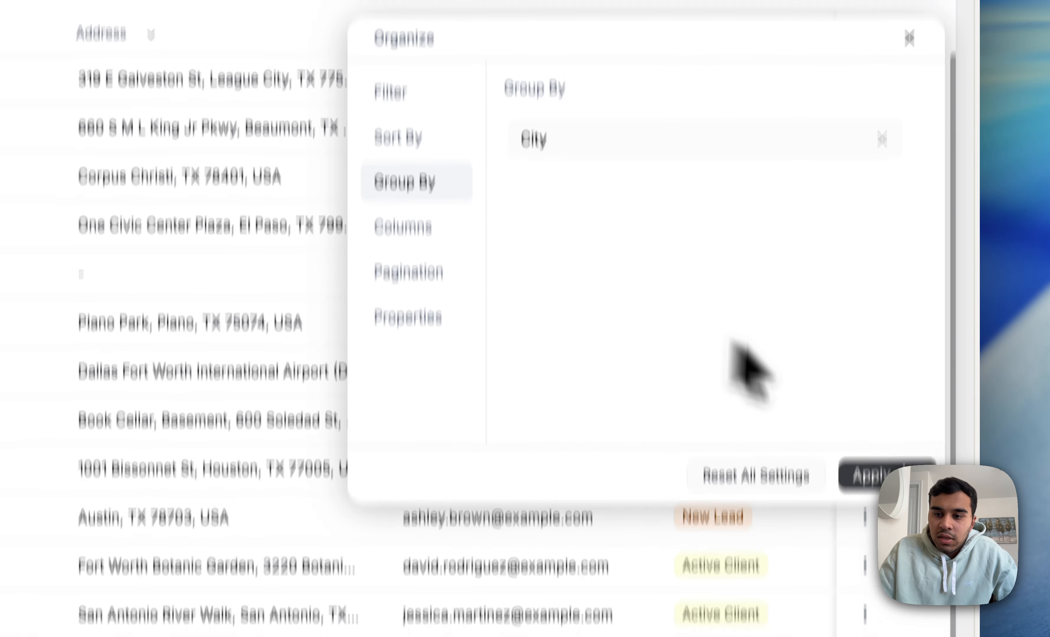
{"action": "left_click", "coordinate": [871, 476]}
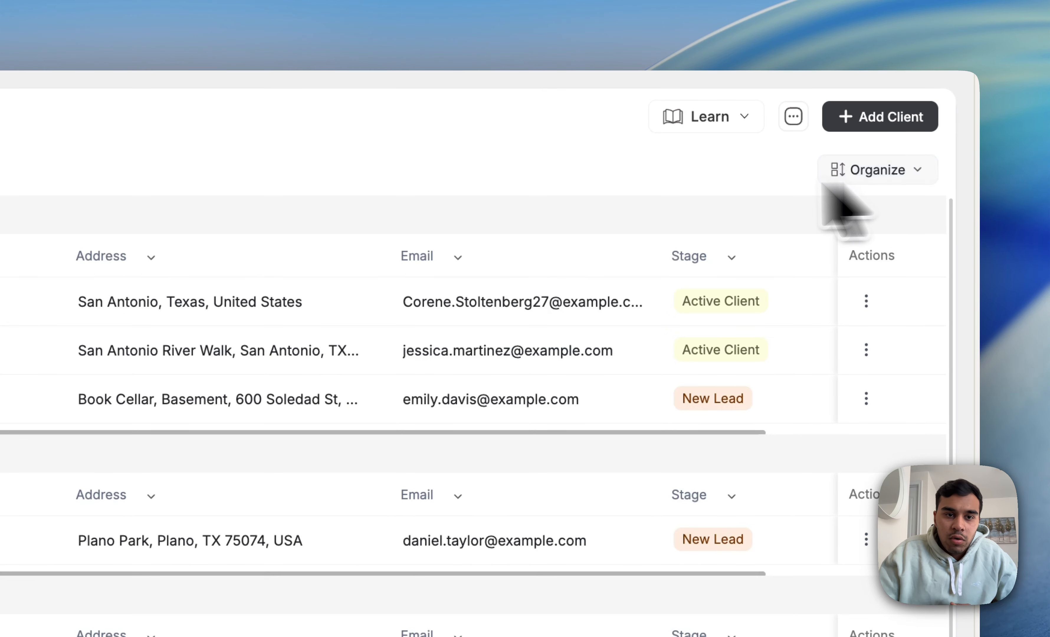
Step: Look through the client list's saved views and the options of the "Grouped by city" view
{"action": "left_click", "coordinate": [346, 165]}
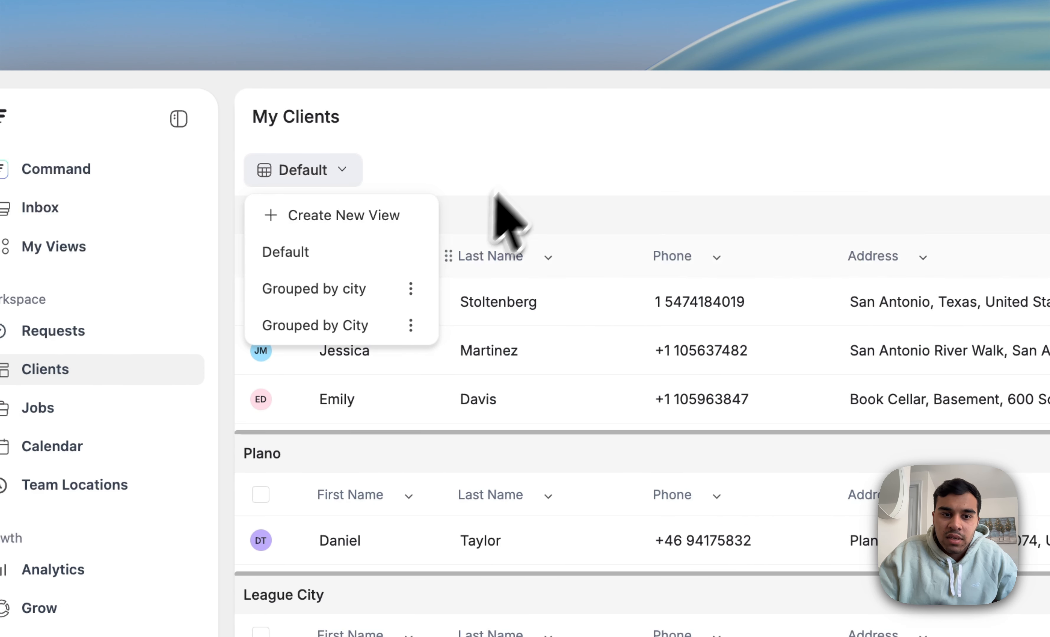
{"action": "left_click", "coordinate": [411, 288]}
{"action": "left_click", "coordinate": [422, 367]}
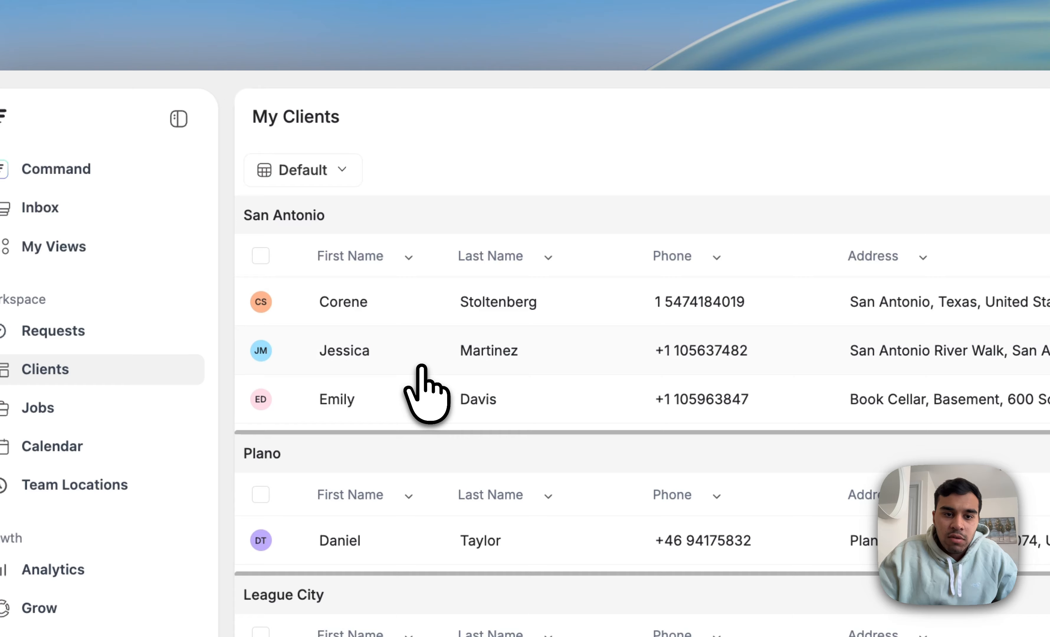
{"action": "left_click", "coordinate": [365, 172]}
{"action": "left_click", "coordinate": [511, 155]}
Step: Review the columns available for the client list and reset all organize settings
{"action": "left_click", "coordinate": [852, 171]}
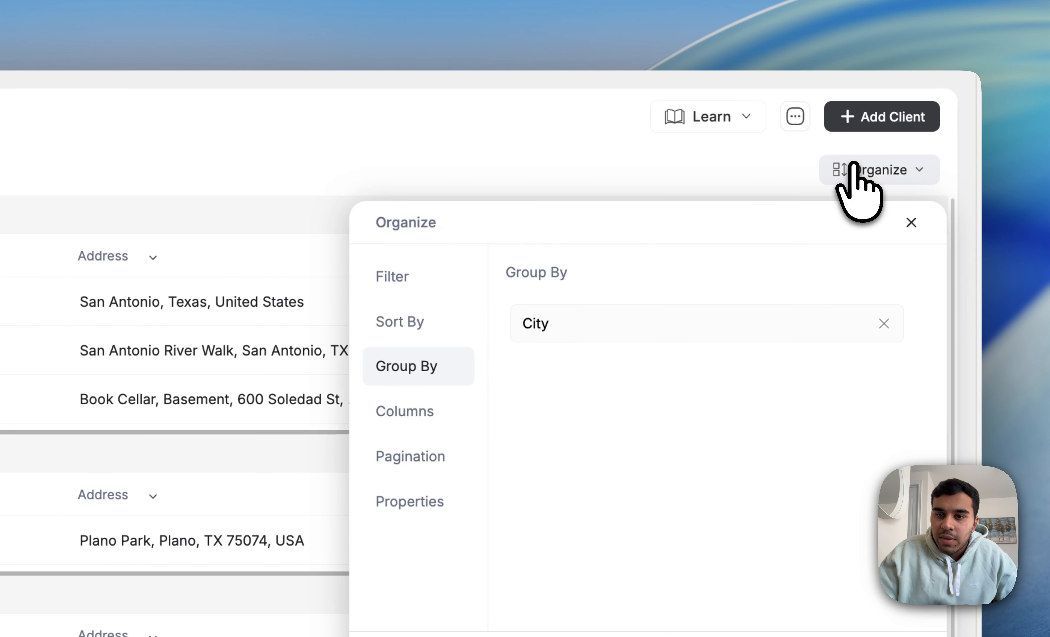
{"action": "left_click", "coordinate": [423, 408]}
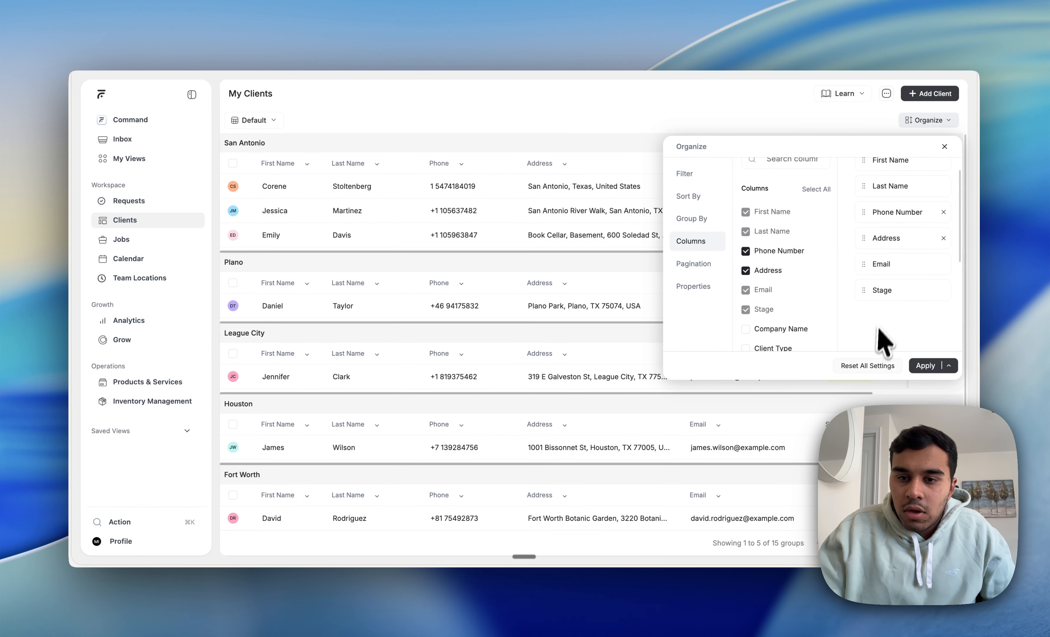
{"action": "scroll", "coordinate": [558, 579], "scroll_direction": "down", "scroll_amount": 3}
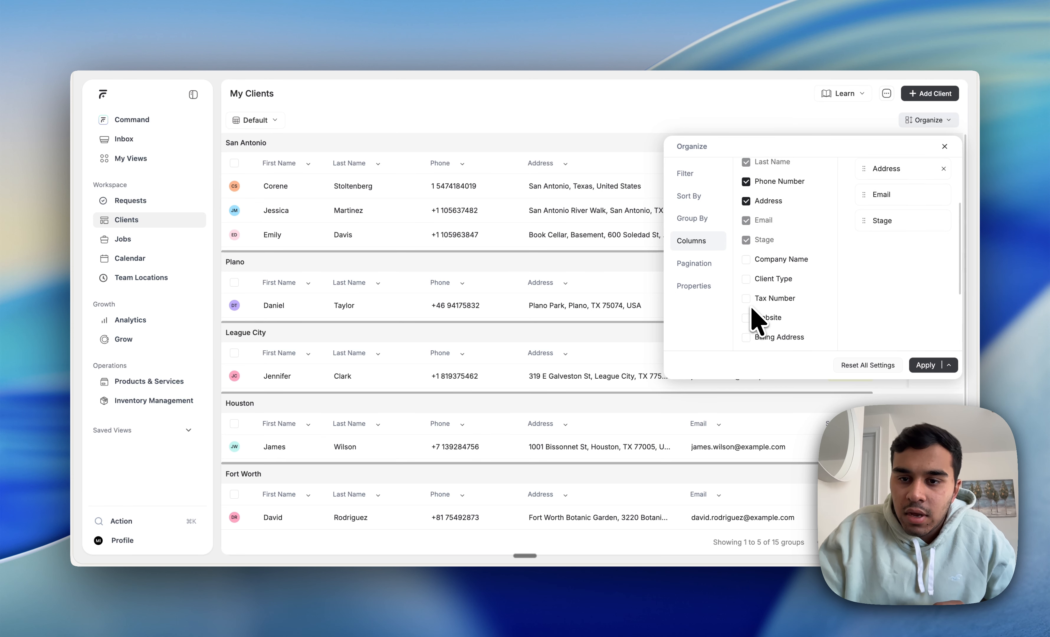
{"action": "scroll", "coordinate": [768, 324], "scroll_direction": "down", "scroll_amount": 3}
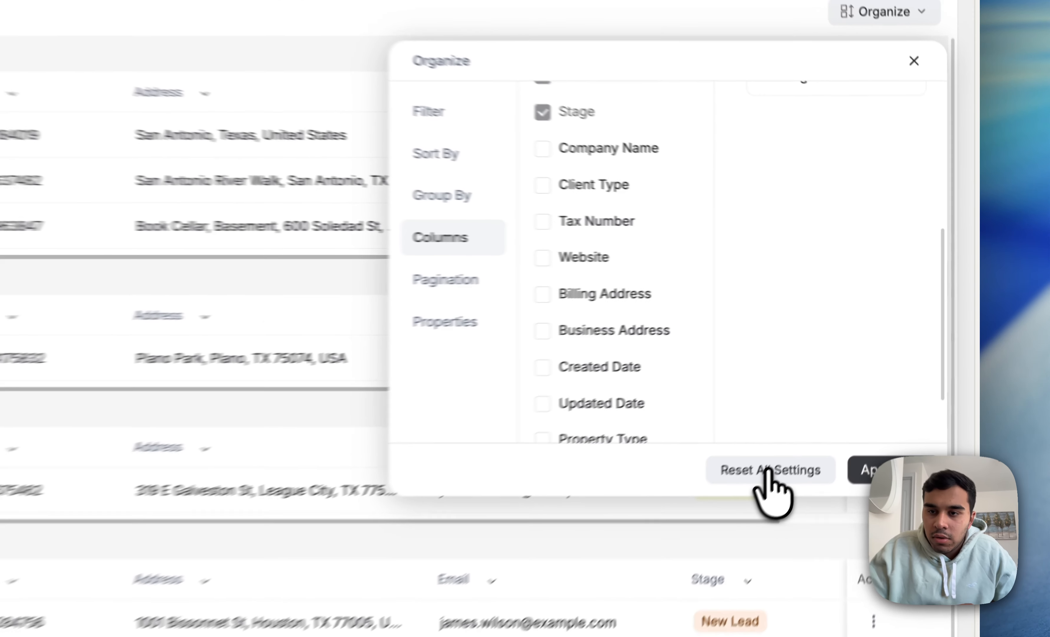
{"action": "left_click", "coordinate": [868, 365]}
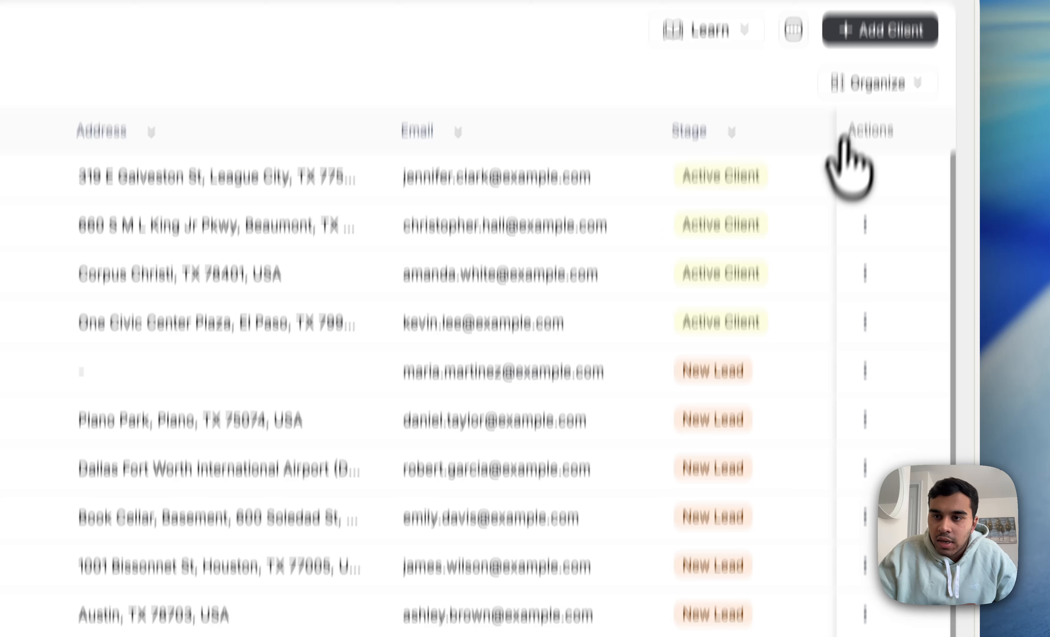
Step: Select Company Name as an additional column in the client list's column settings
{"action": "left_click", "coordinate": [928, 120]}
{"action": "left_click", "coordinate": [403, 337]}
{"action": "scroll", "coordinate": [674, 311], "scroll_direction": "down", "scroll_amount": 5}
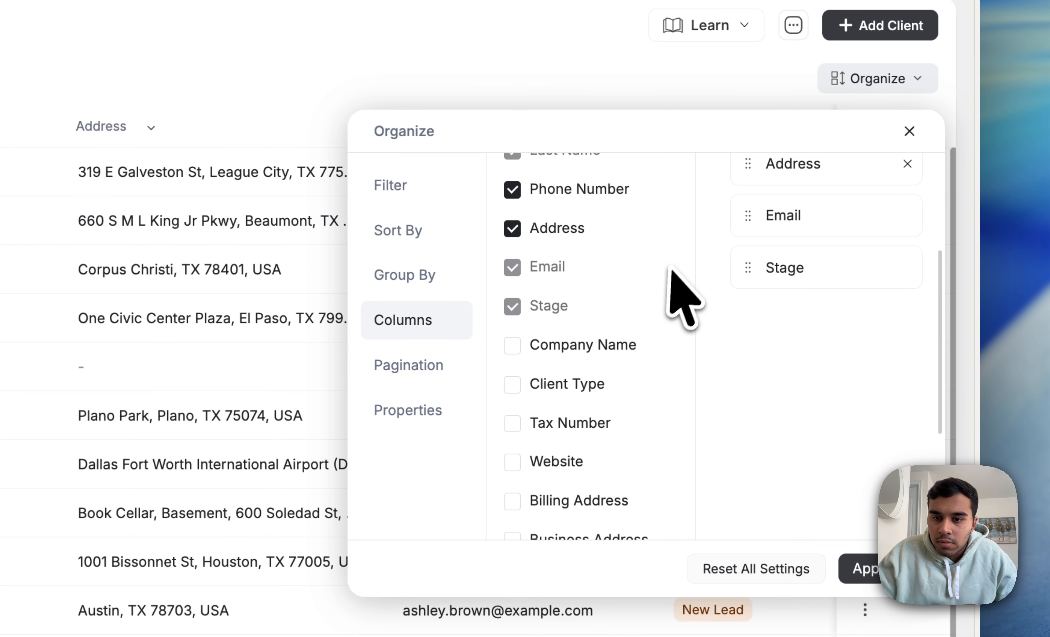
{"action": "left_click", "coordinate": [511, 281]}
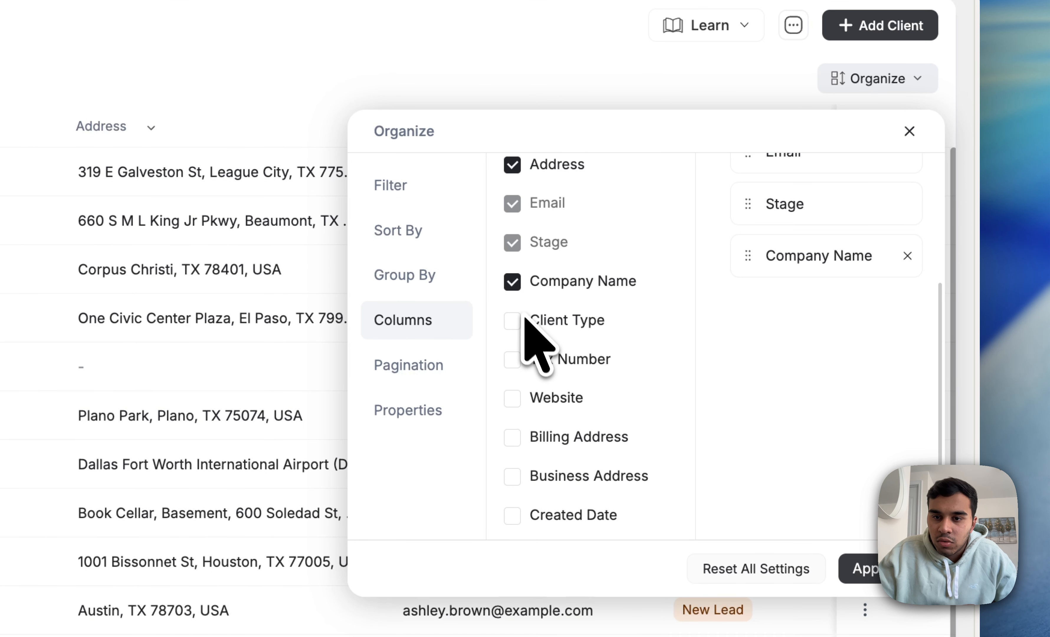
Step: Add the Website column as well, apply the column selection and check the added columns in the client list
{"action": "scroll", "coordinate": [865, 321], "scroll_direction": "up", "scroll_amount": 3}
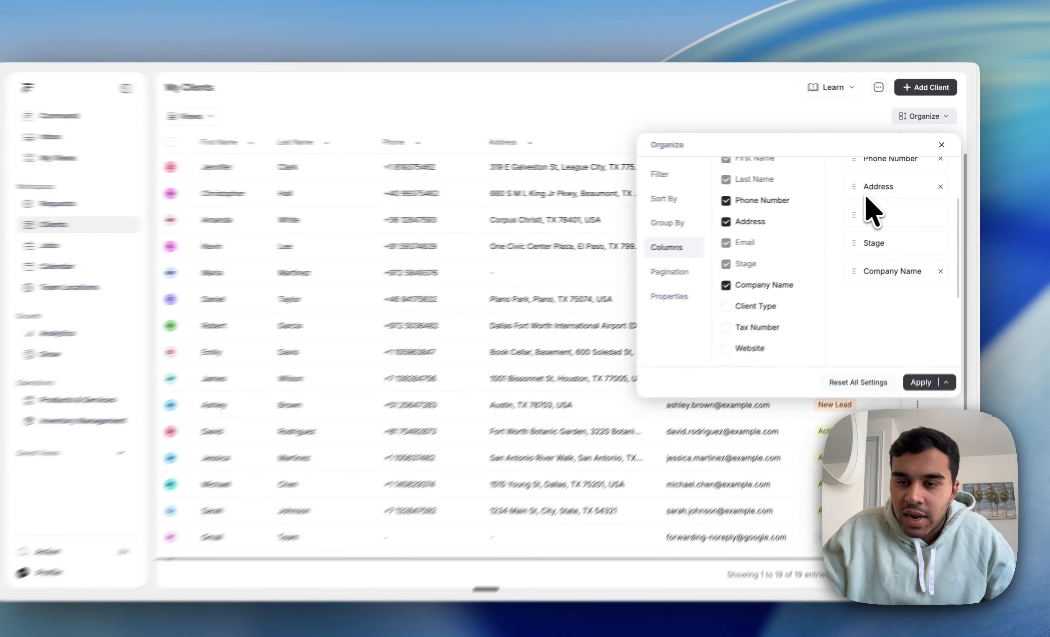
{"action": "scroll", "coordinate": [746, 335], "scroll_direction": "down", "scroll_amount": 3}
{"action": "scroll", "coordinate": [764, 288], "scroll_direction": "down", "scroll_amount": 2}
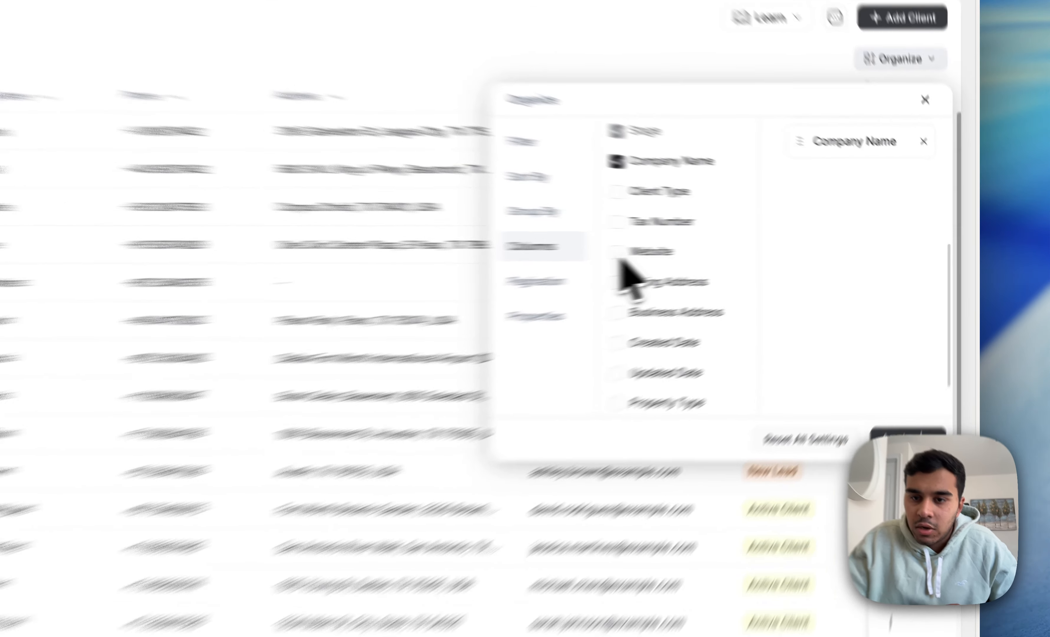
{"action": "left_click", "coordinate": [745, 245]}
{"action": "scroll", "coordinate": [528, 270], "scroll_direction": "down", "scroll_amount": 2}
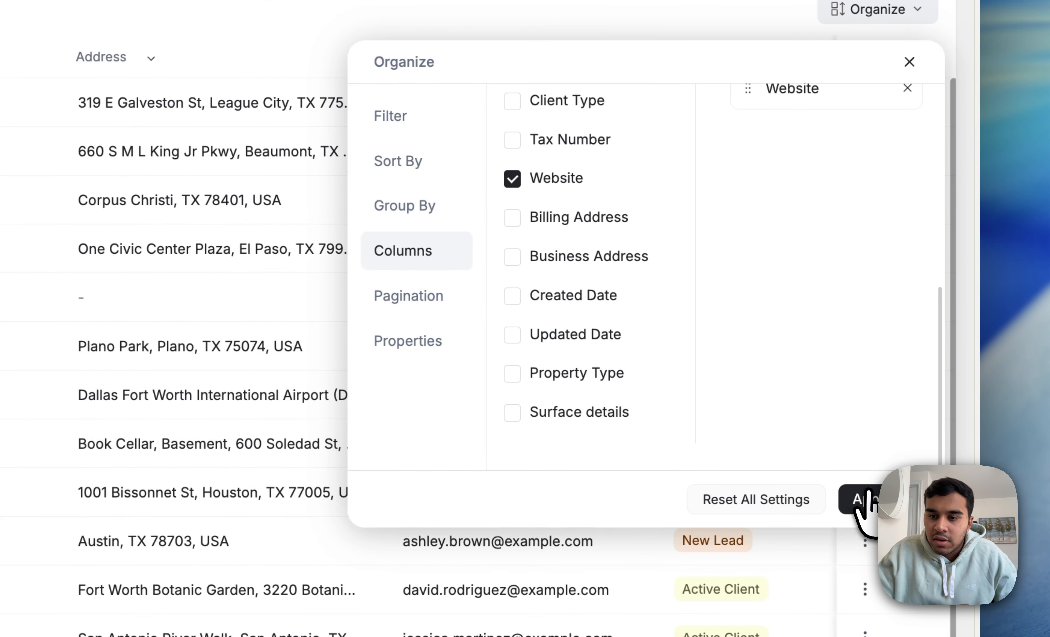
{"action": "left_click", "coordinate": [863, 500]}
{"action": "scroll", "coordinate": [706, 373], "scroll_direction": "right", "scroll_amount": 2}
{"action": "scroll", "coordinate": [706, 374], "scroll_direction": "down", "scroll_amount": 1}
{"action": "scroll", "coordinate": [708, 395], "scroll_direction": "right", "scroll_amount": 2}
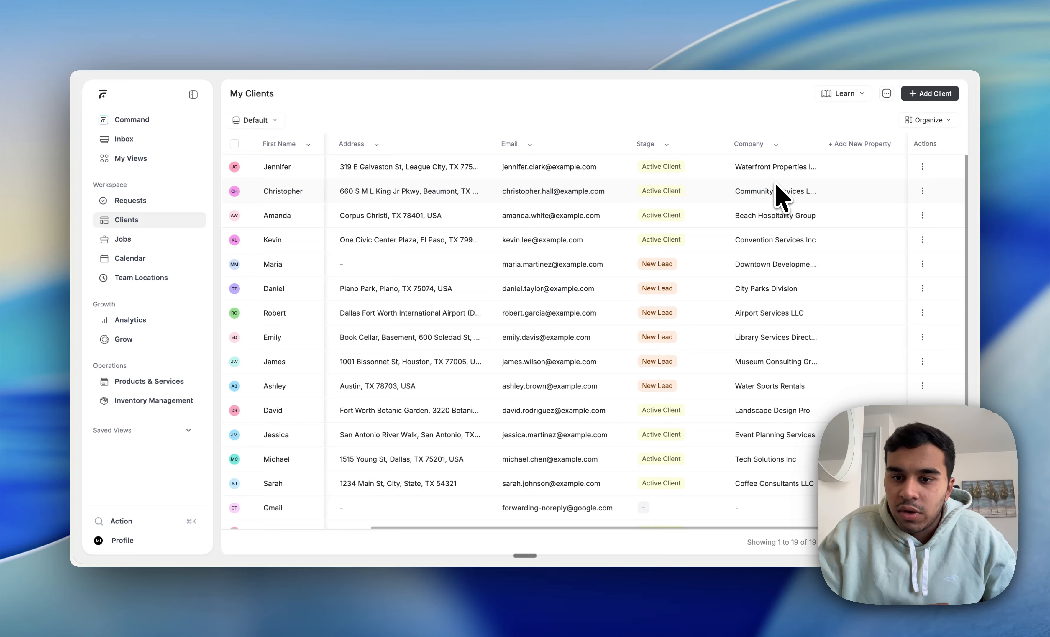
{"action": "scroll", "coordinate": [777, 192], "scroll_direction": "left", "scroll_amount": 5}
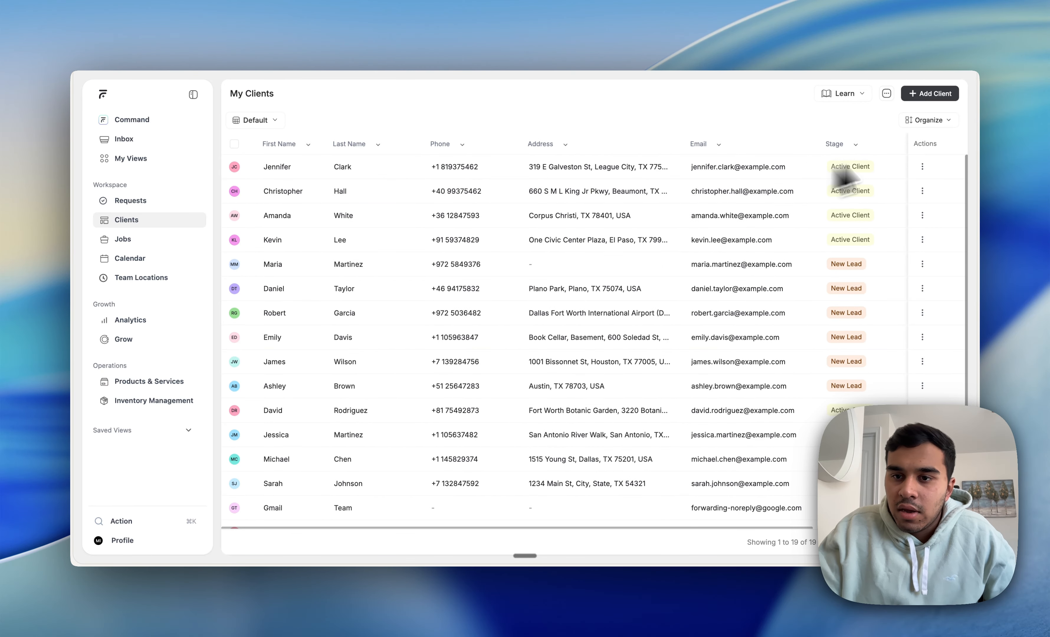
{"action": "scroll", "coordinate": [869, 234], "scroll_direction": "right", "scroll_amount": 6}
{"action": "scroll", "coordinate": [867, 234], "scroll_direction": "left", "scroll_amount": 5}
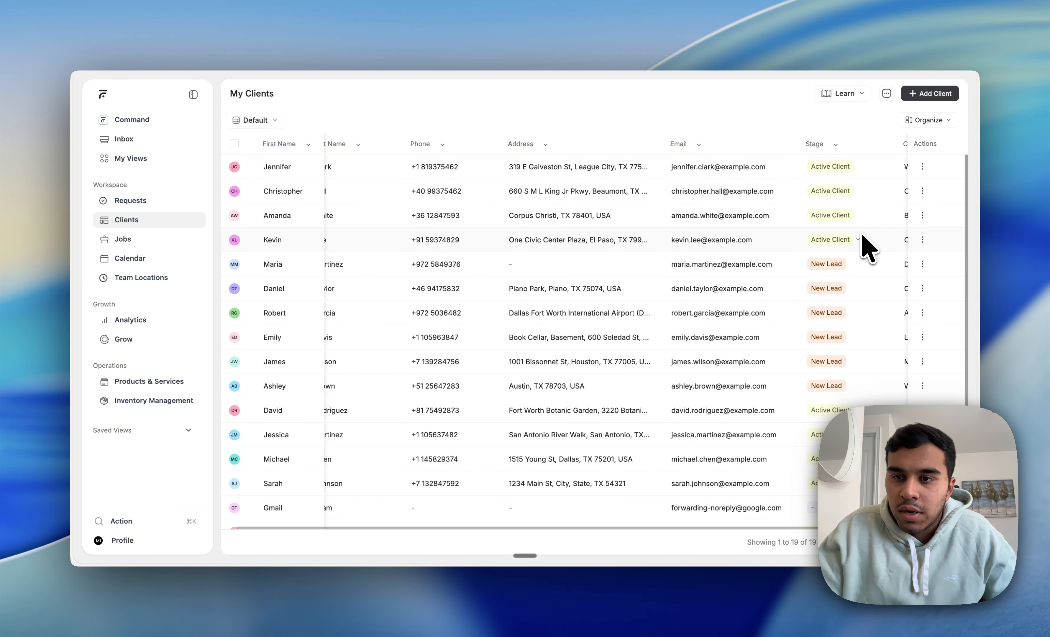
Step: Review the client list's pagination settings and its existing properties
{"action": "left_click", "coordinate": [928, 120]}
{"action": "scroll", "coordinate": [772, 275], "scroll_direction": "down", "scroll_amount": 5}
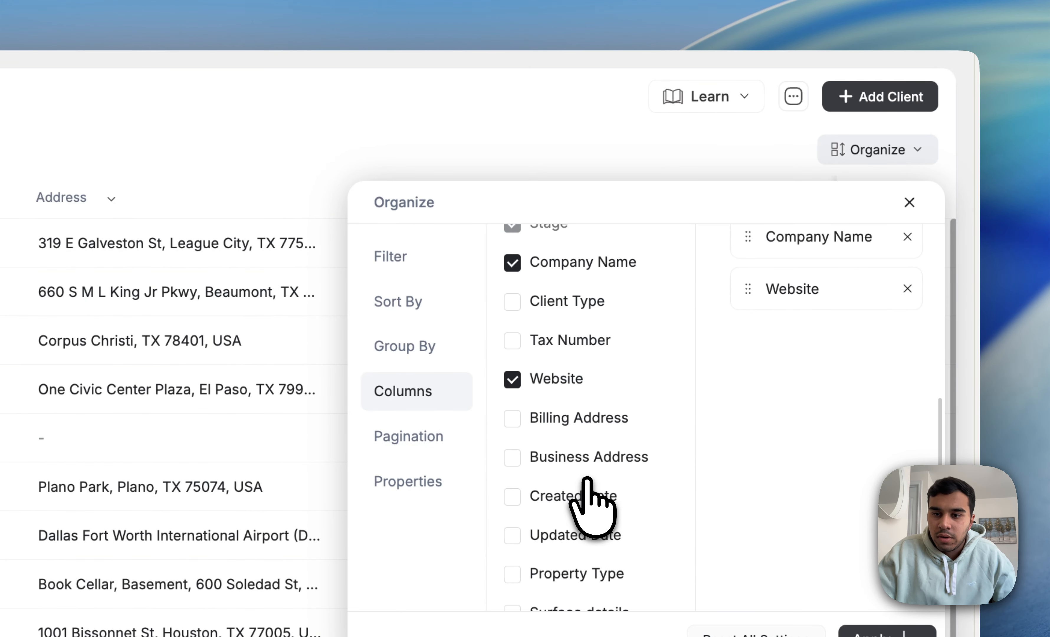
{"action": "left_click", "coordinate": [421, 439]}
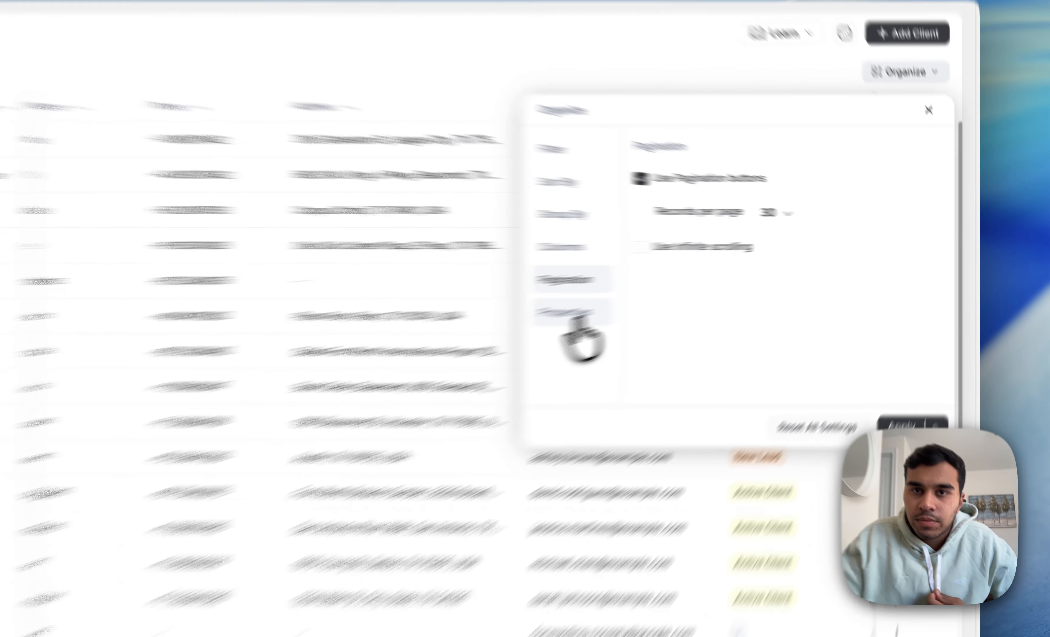
{"action": "left_click", "coordinate": [696, 287]}
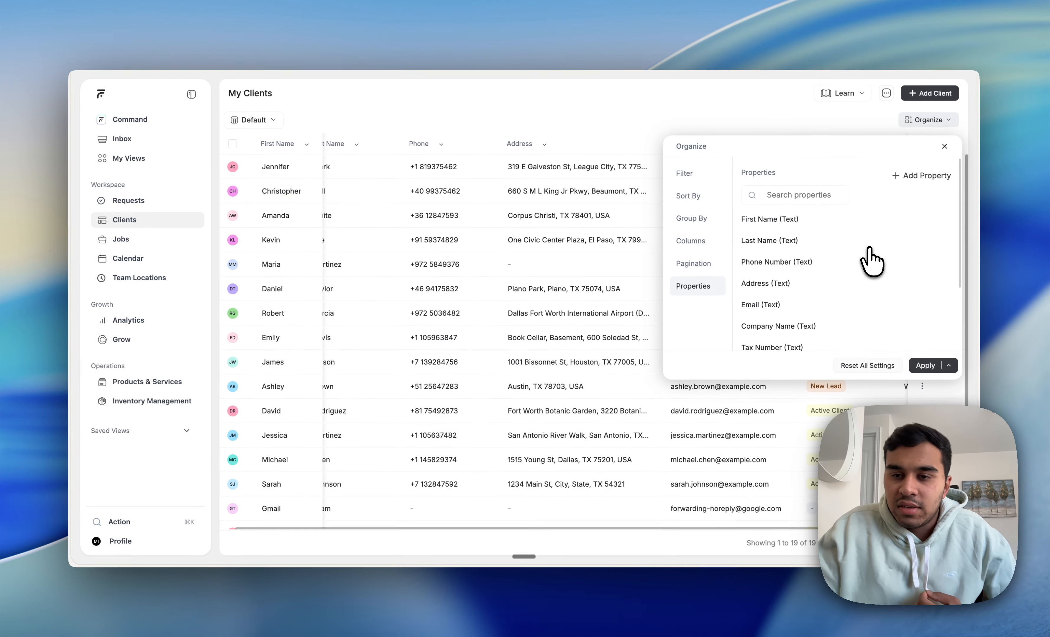
{"action": "scroll", "coordinate": [869, 248], "scroll_direction": "down", "scroll_amount": 3}
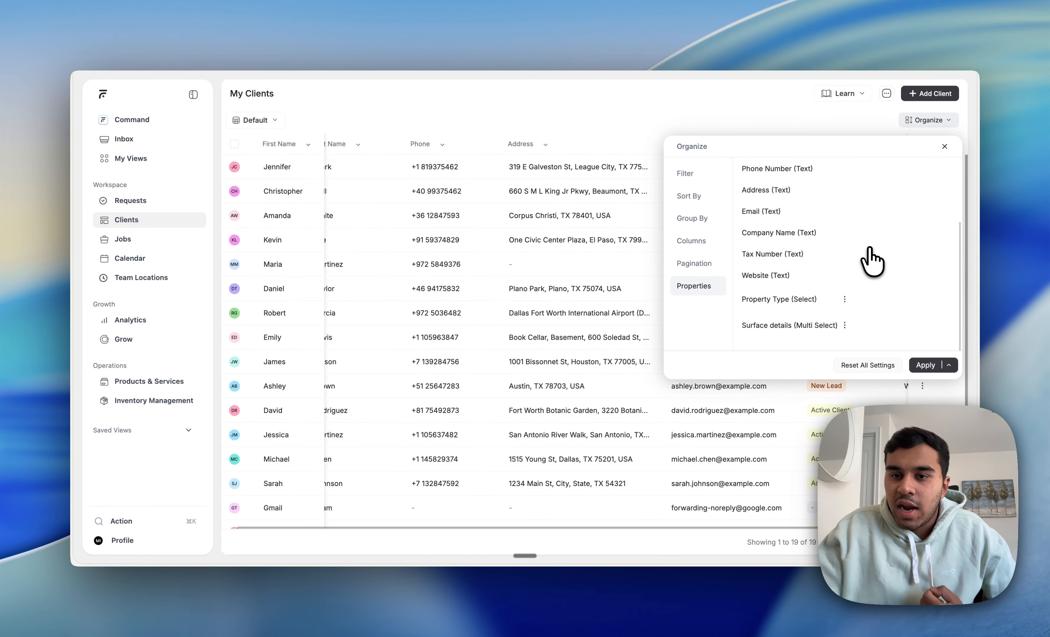
{"action": "scroll", "coordinate": [872, 260], "scroll_direction": "up", "scroll_amount": 5}
Step: Start a new client property, browse the property types and preview the settings of the Select type
{"action": "left_click", "coordinate": [910, 177]}
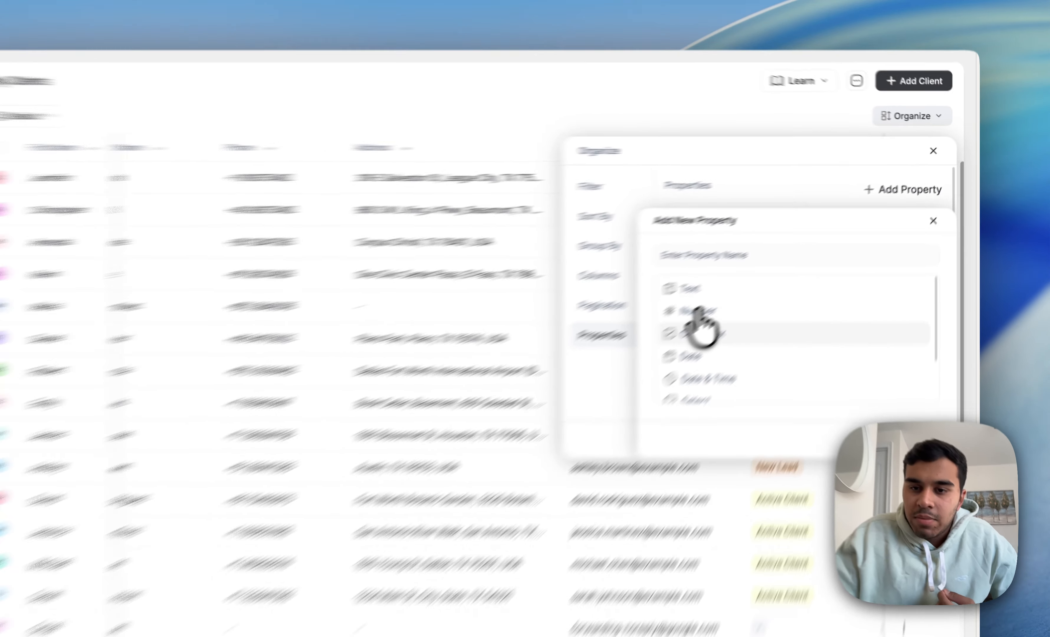
{"action": "scroll", "coordinate": [694, 362], "scroll_direction": "down", "scroll_amount": 1}
{"action": "scroll", "coordinate": [694, 362], "scroll_direction": "up", "scroll_amount": 1}
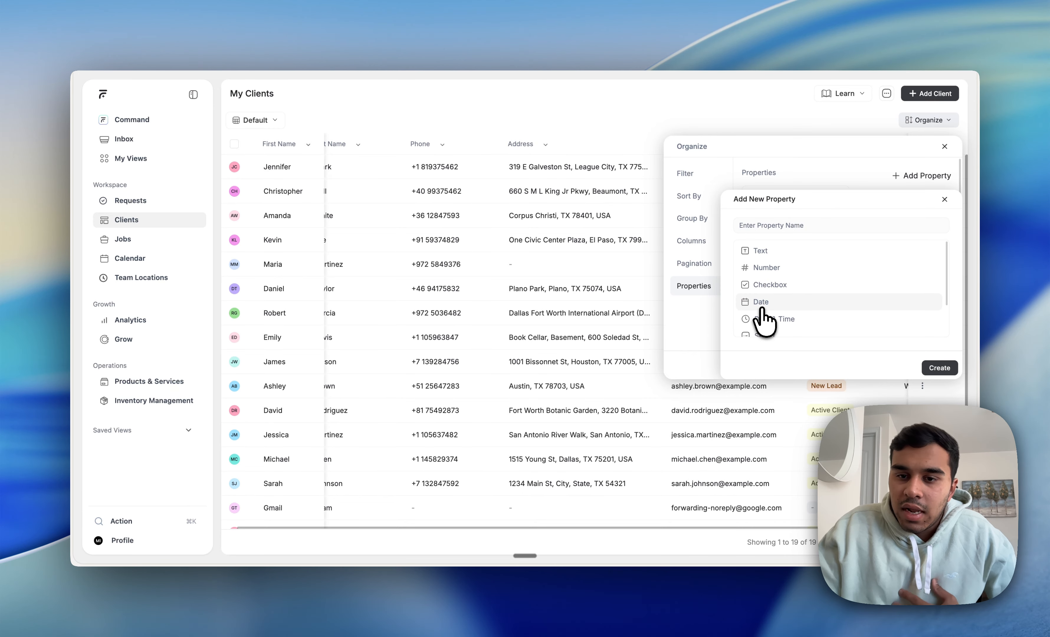
{"action": "scroll", "coordinate": [763, 318], "scroll_direction": "down", "scroll_amount": 1}
{"action": "left_click", "coordinate": [764, 318]}
{"action": "left_click", "coordinate": [765, 224]}
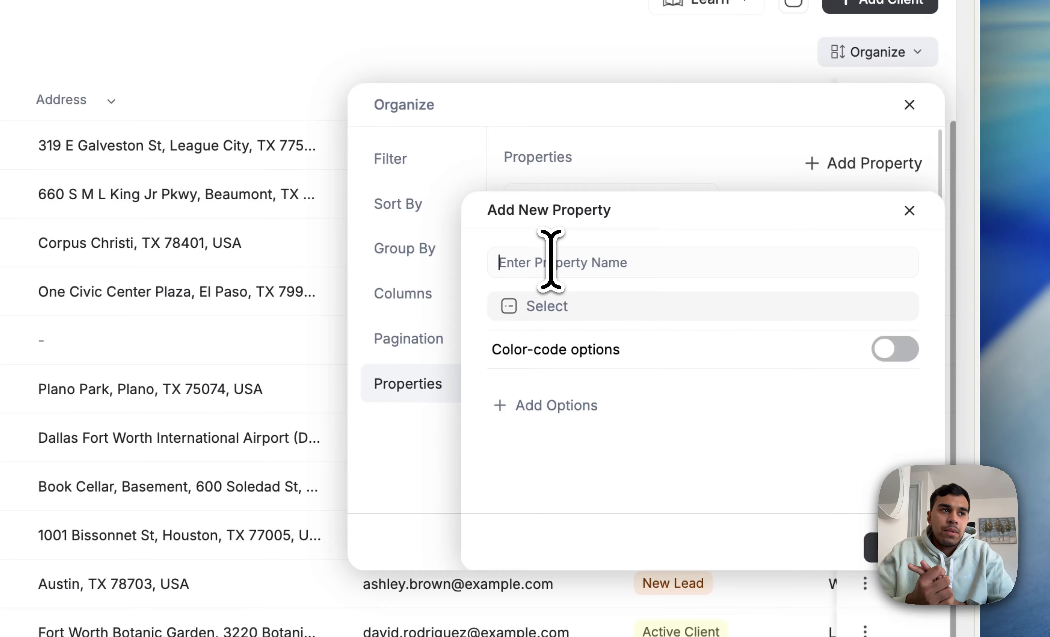
{"action": "left_click", "coordinate": [558, 309]}
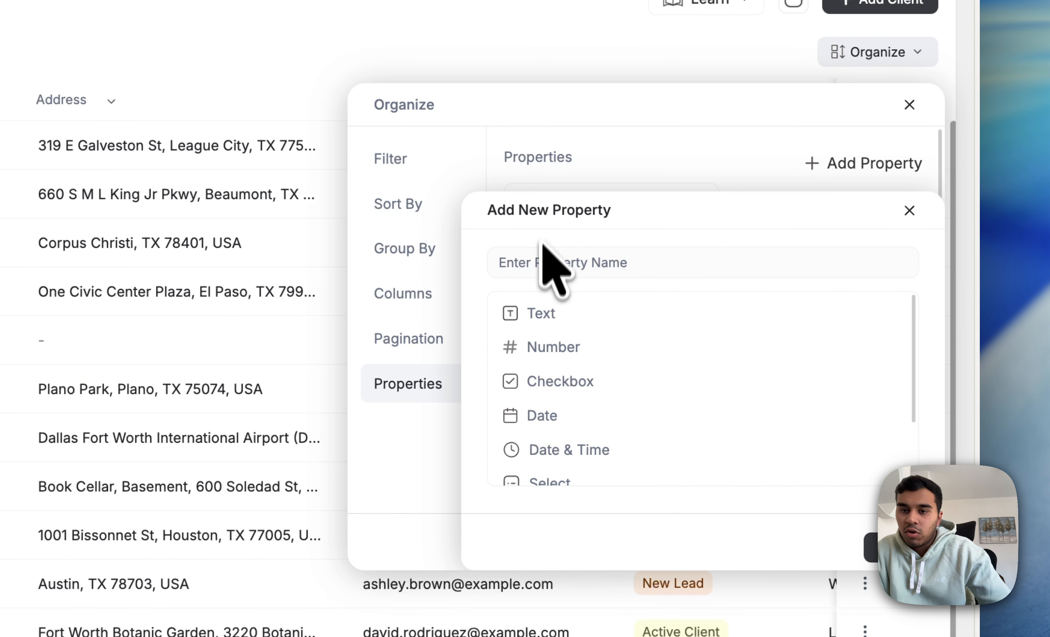
Step: Name the new property "Payment Type", choose the Select type and enable color-coded options
{"action": "type", "text": "Payment"}
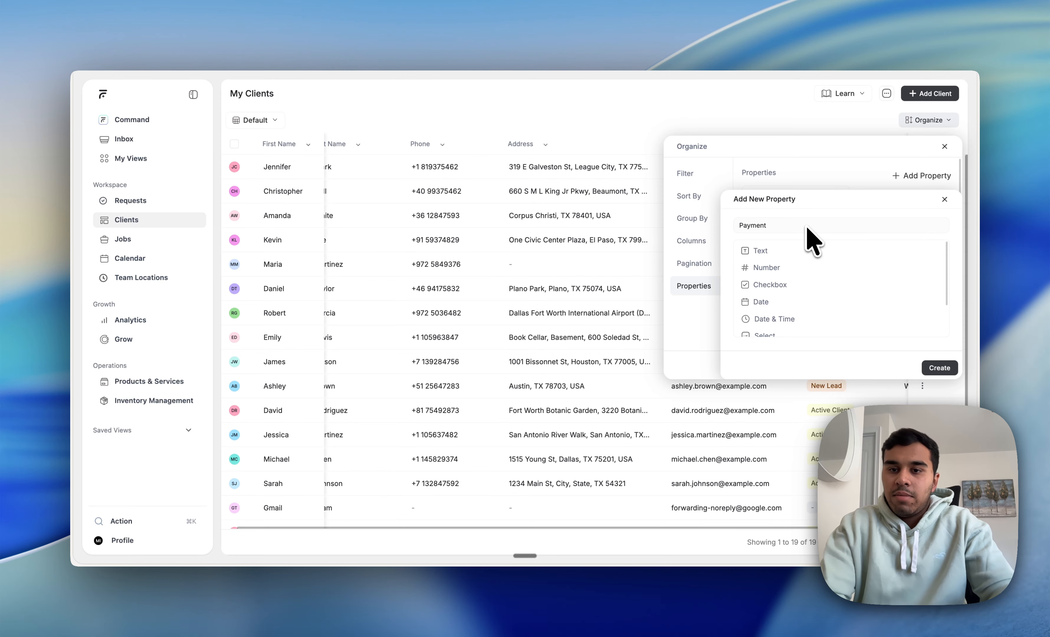
{"action": "type", "text": " Type"}
{"action": "scroll", "coordinate": [813, 274], "scroll_direction": "down", "scroll_amount": 2}
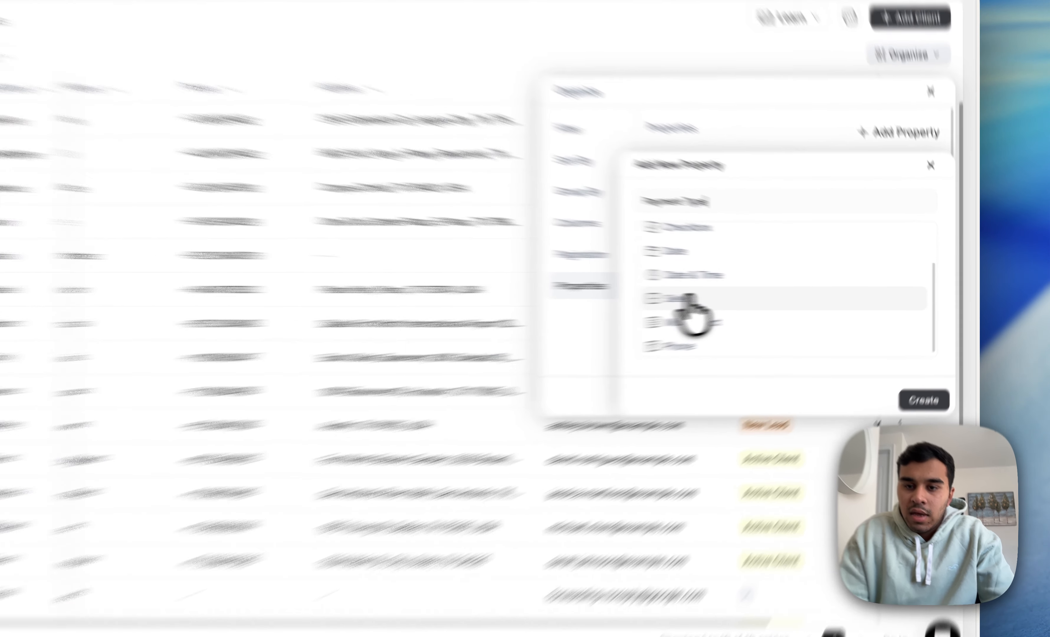
{"action": "left_click", "coordinate": [813, 301]}
{"action": "left_click", "coordinate": [891, 253]}
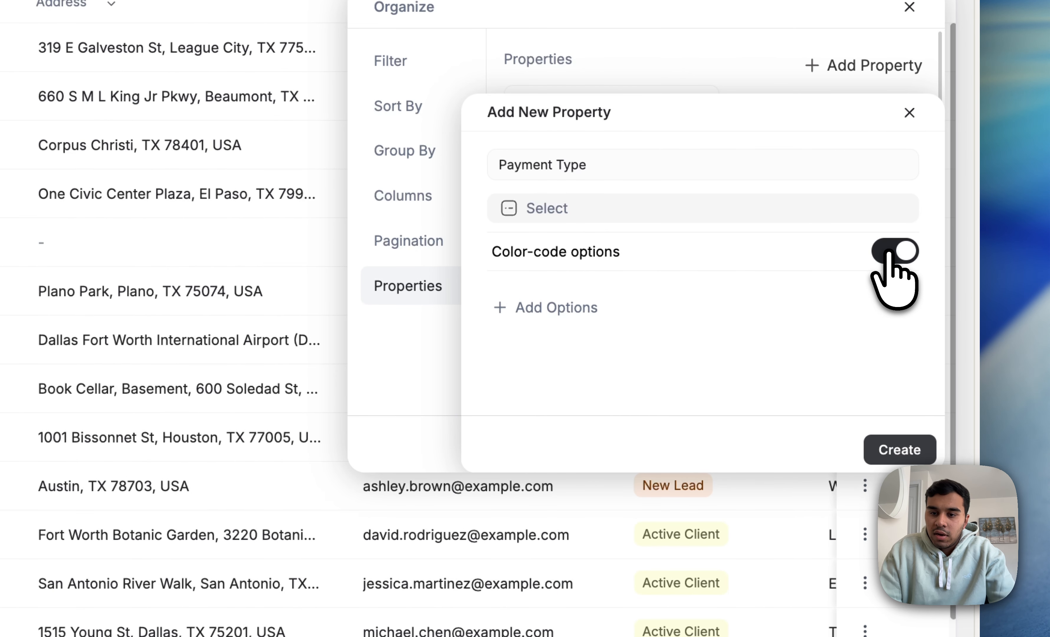
Step: Add the options Cash, Card and Cheque to the Payment Type property
{"action": "left_click", "coordinate": [596, 317]}
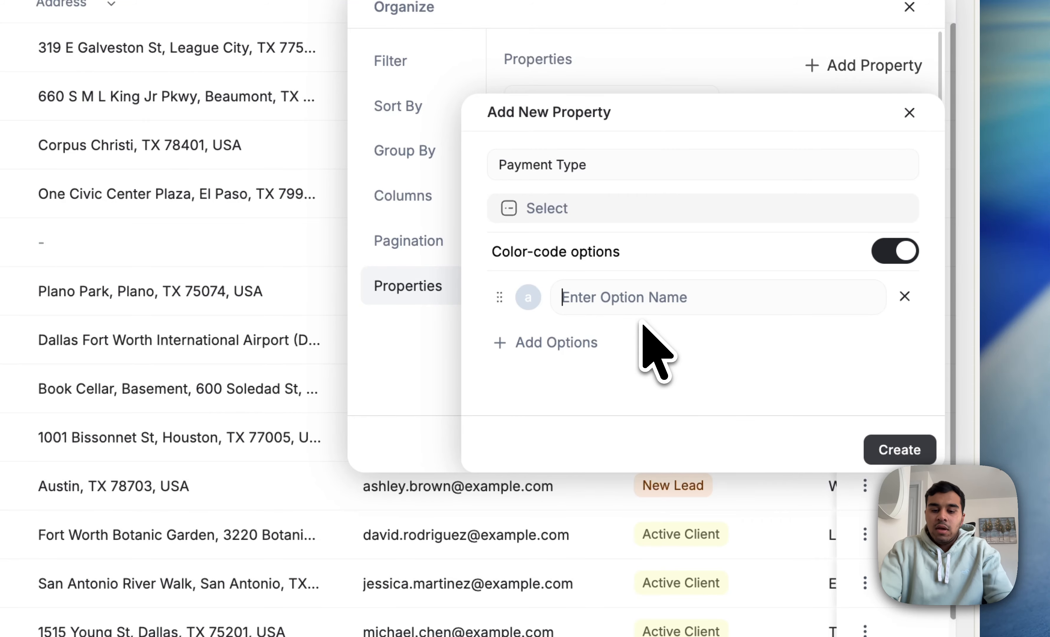
{"action": "type", "text": "Cash"}
{"action": "left_click", "coordinate": [594, 358]}
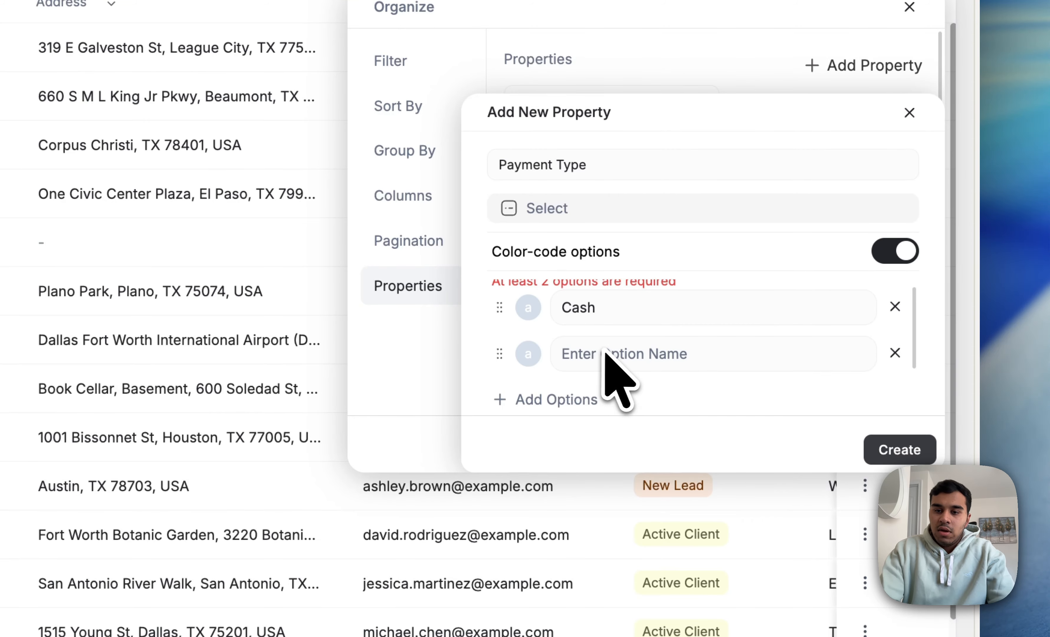
{"action": "type", "text": "Card"}
{"action": "left_click", "coordinate": [563, 401]}
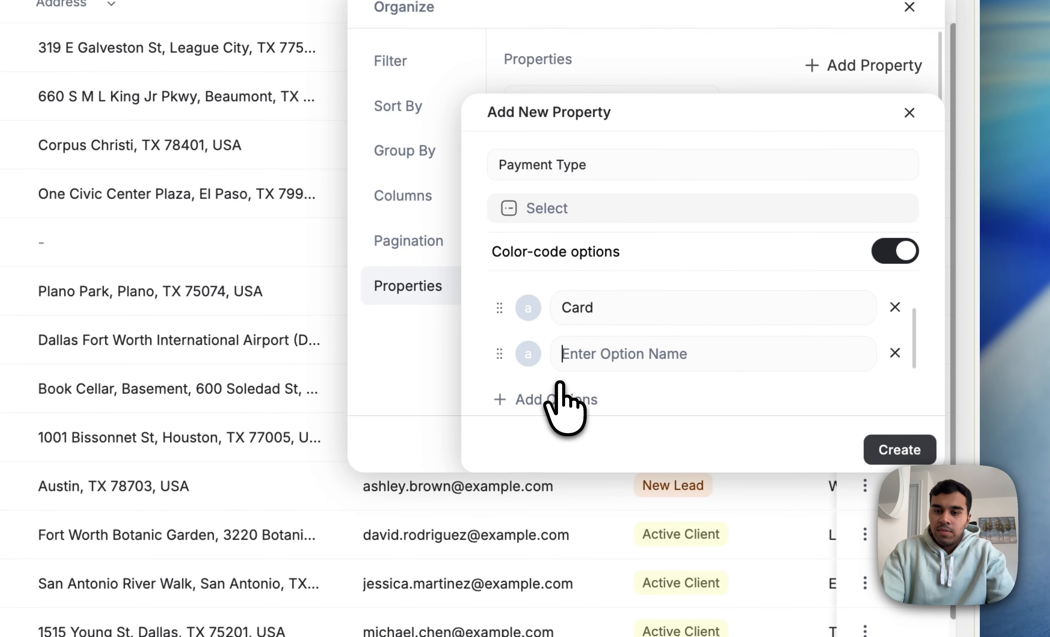
{"action": "type", "text": "Chec"}
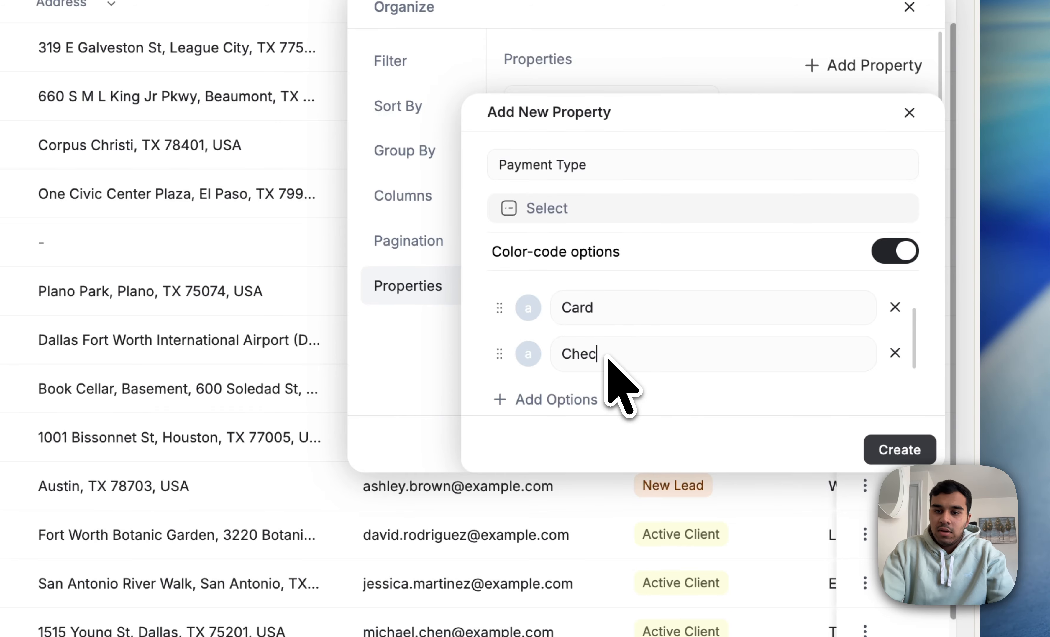
{"action": "type", "text": "q"}
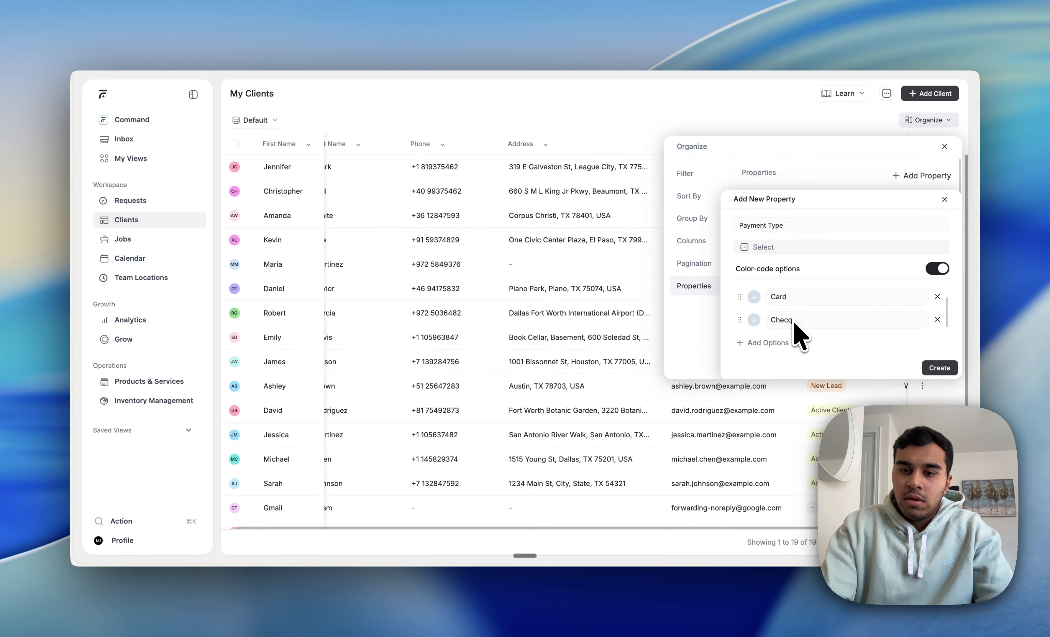
{"action": "key", "text": "BackSpace"}
{"action": "key", "text": "BackSpace"}
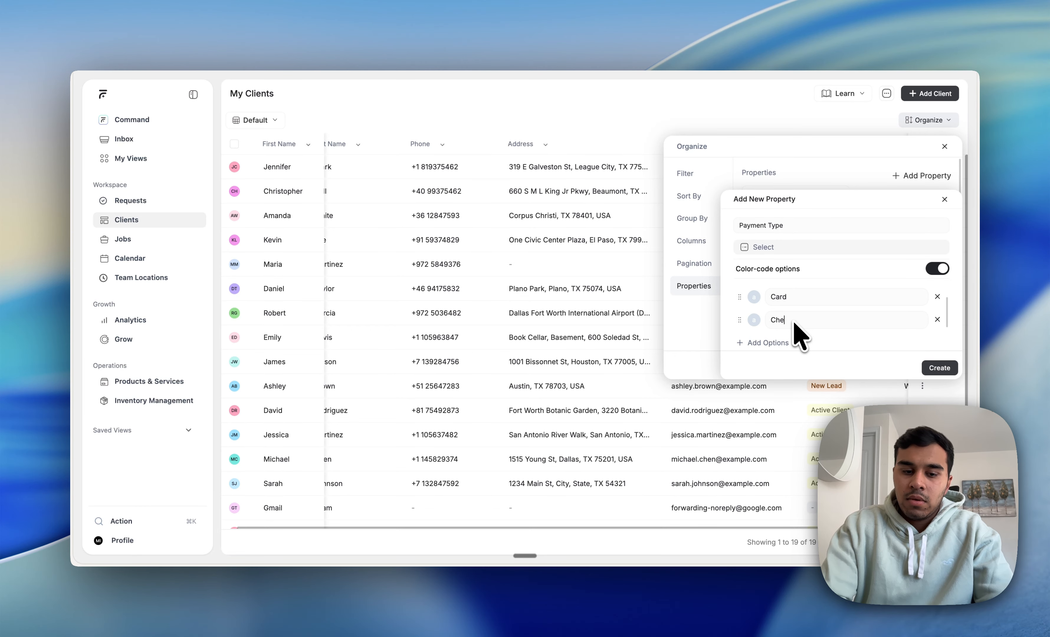
{"action": "type", "text": "que"}
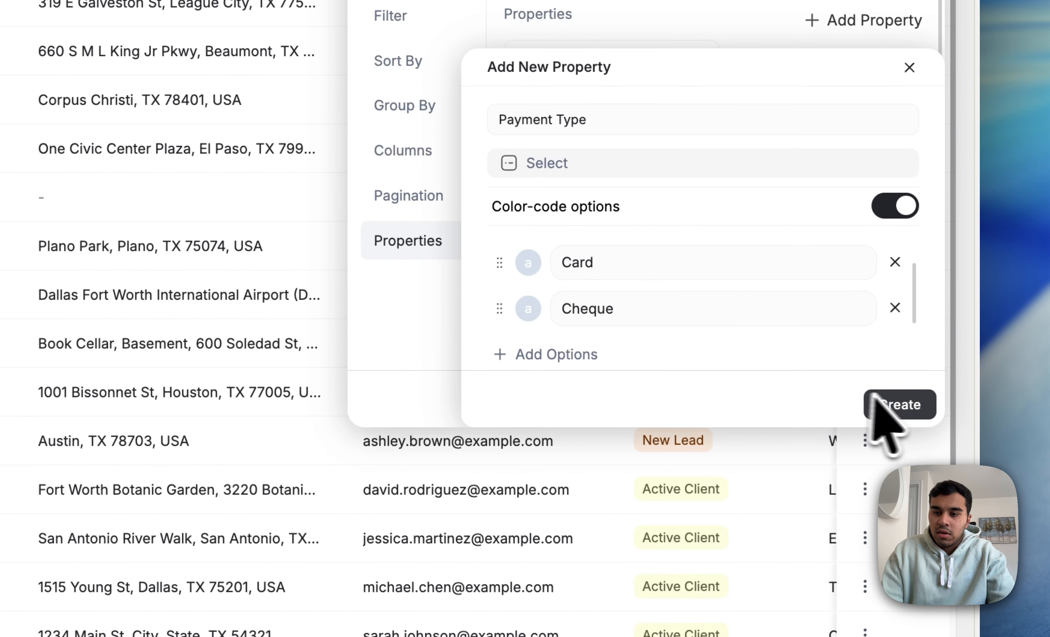
Step: Create the Payment Type property and apply the updated organize settings to the client list
{"action": "left_click", "coordinate": [940, 368]}
{"action": "scroll", "coordinate": [627, 258], "scroll_direction": "down", "scroll_amount": 4}
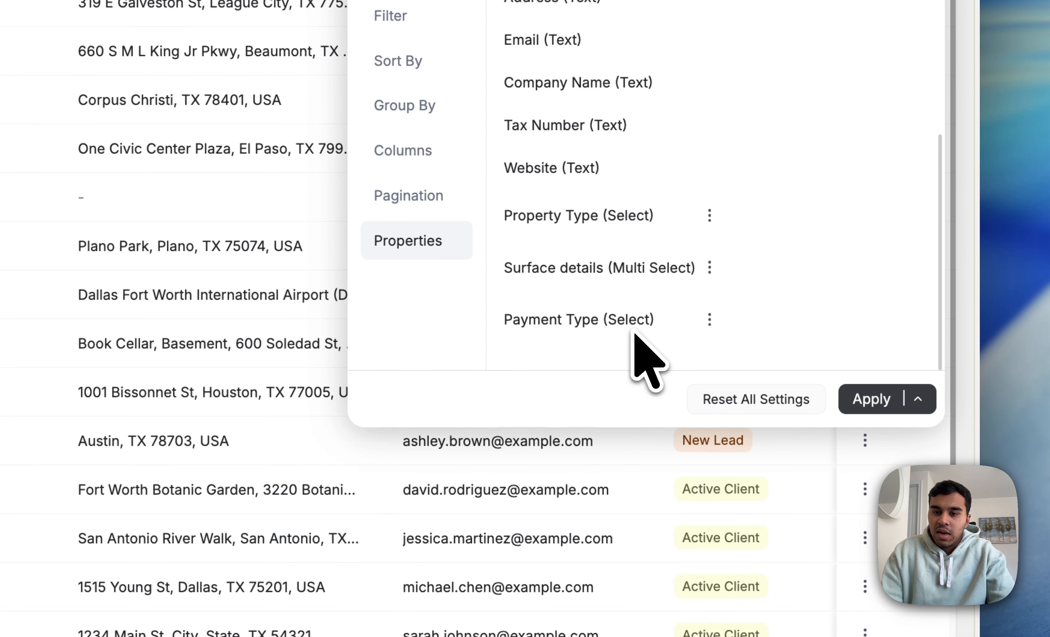
{"action": "left_click", "coordinate": [887, 399]}
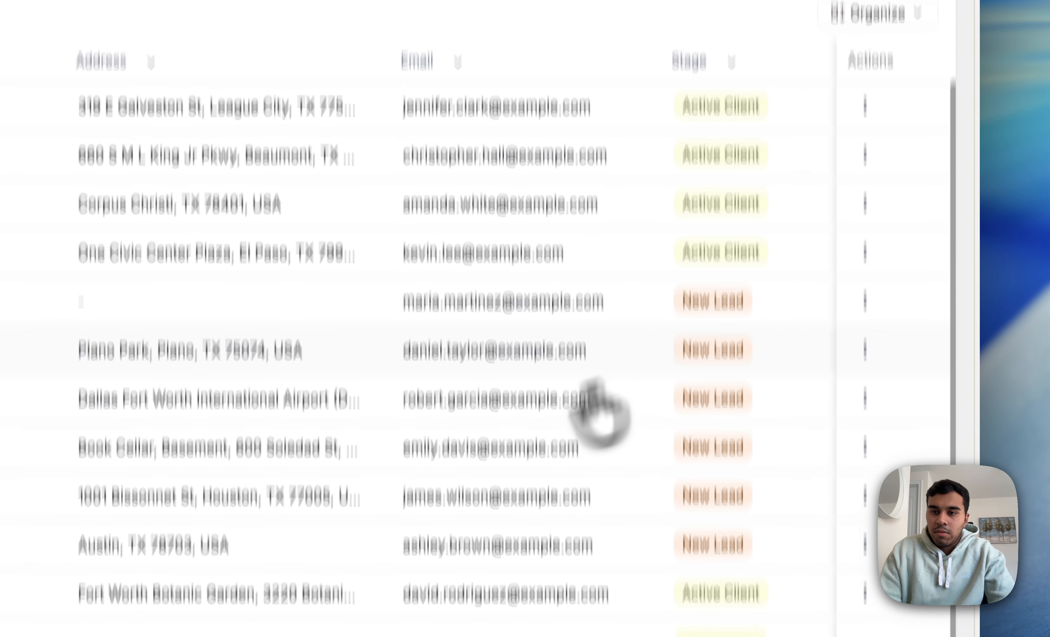
Step: Set the Payment Type of the first three clients in the list to Cash, Card and Cheque, respectively
{"action": "scroll", "coordinate": [493, 246], "scroll_direction": "right", "scroll_amount": 6}
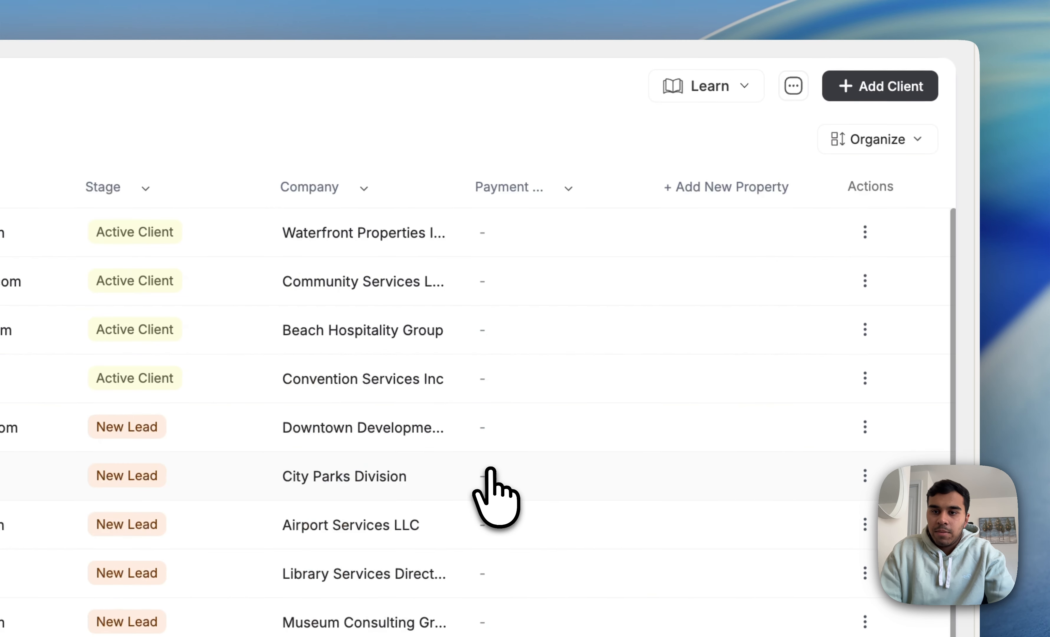
{"action": "left_click", "coordinate": [488, 236]}
{"action": "left_click", "coordinate": [522, 319]}
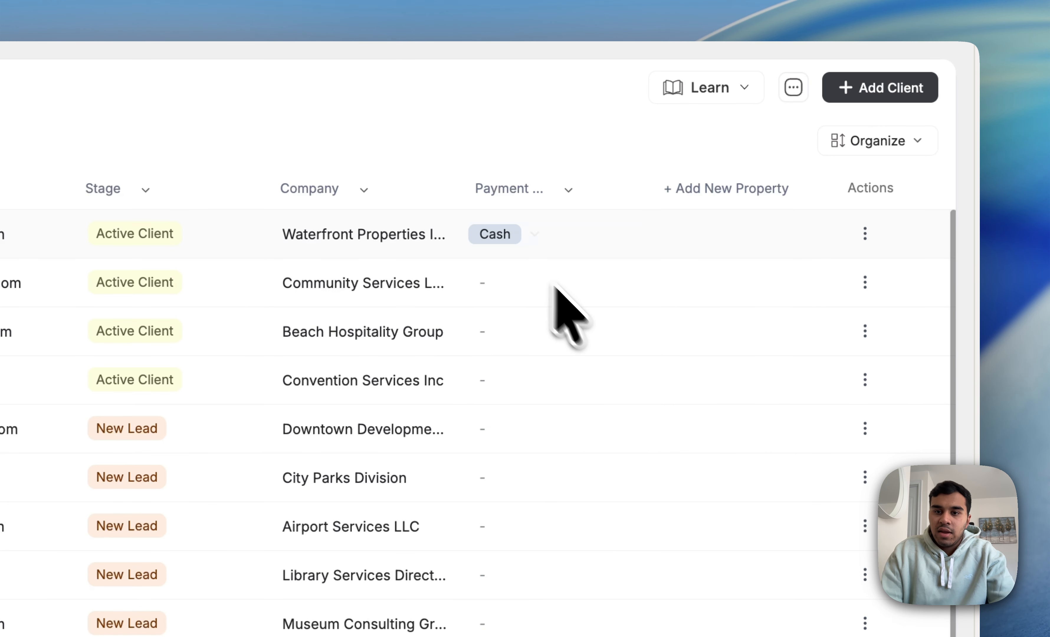
{"action": "left_click", "coordinate": [486, 275]}
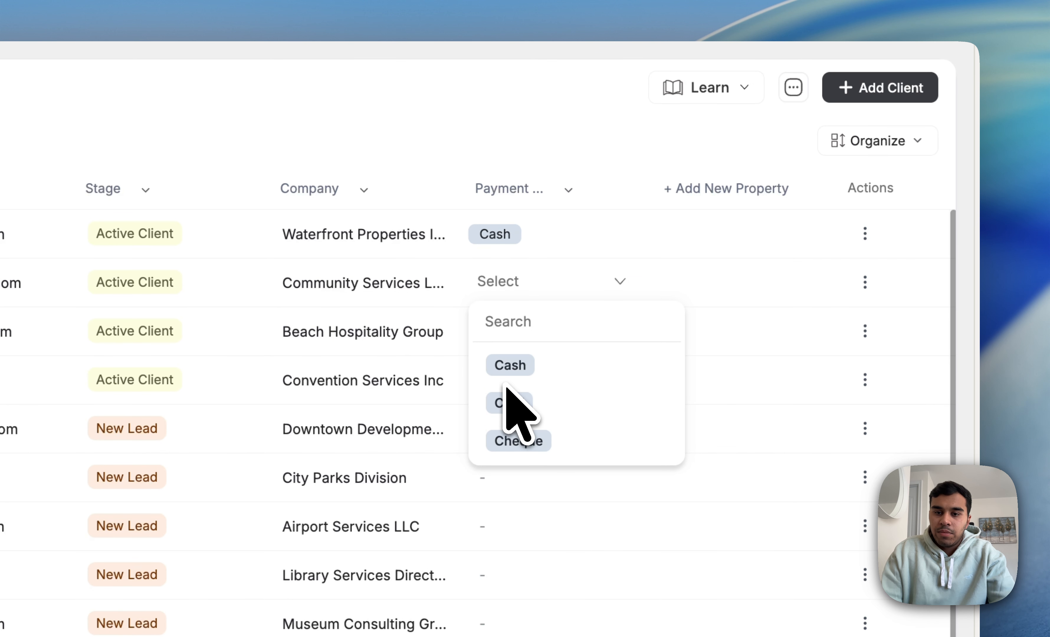
{"action": "left_click", "coordinate": [508, 400]}
{"action": "left_click", "coordinate": [489, 333]}
{"action": "left_click", "coordinate": [518, 490]}
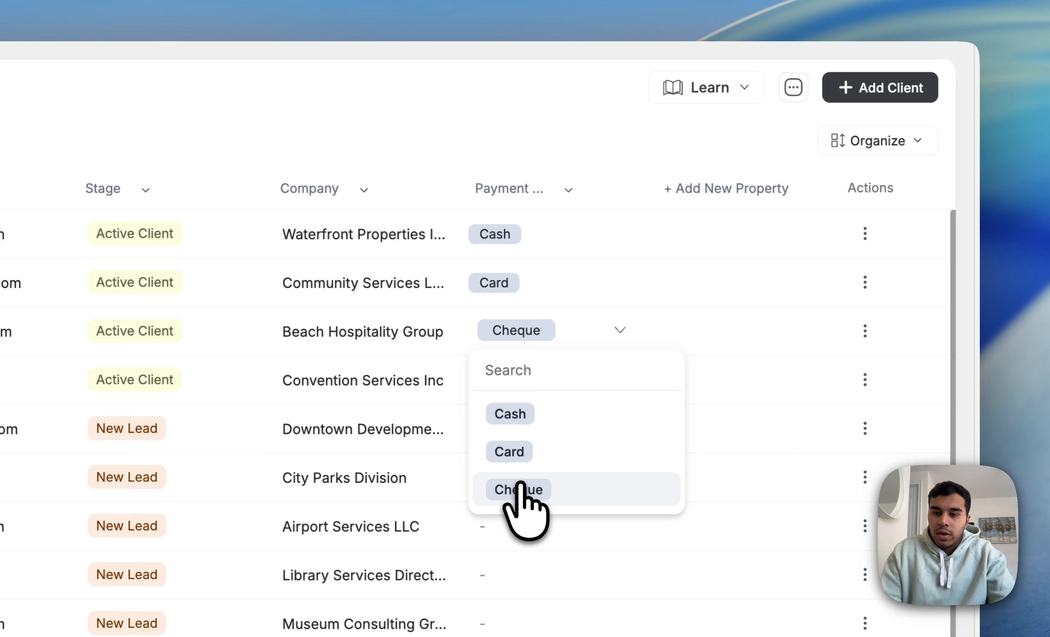
Step: Group the client list by Payment Type, apply the grouping and look over the grouped tables
{"action": "scroll", "coordinate": [520, 509], "scroll_direction": "left", "scroll_amount": 5}
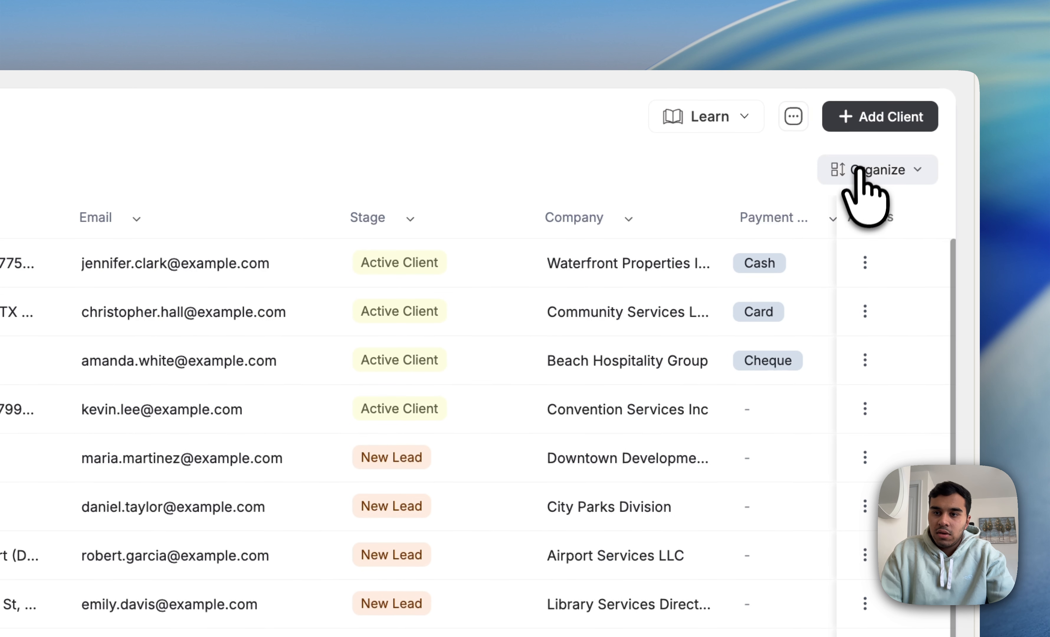
{"action": "left_click", "coordinate": [854, 142]}
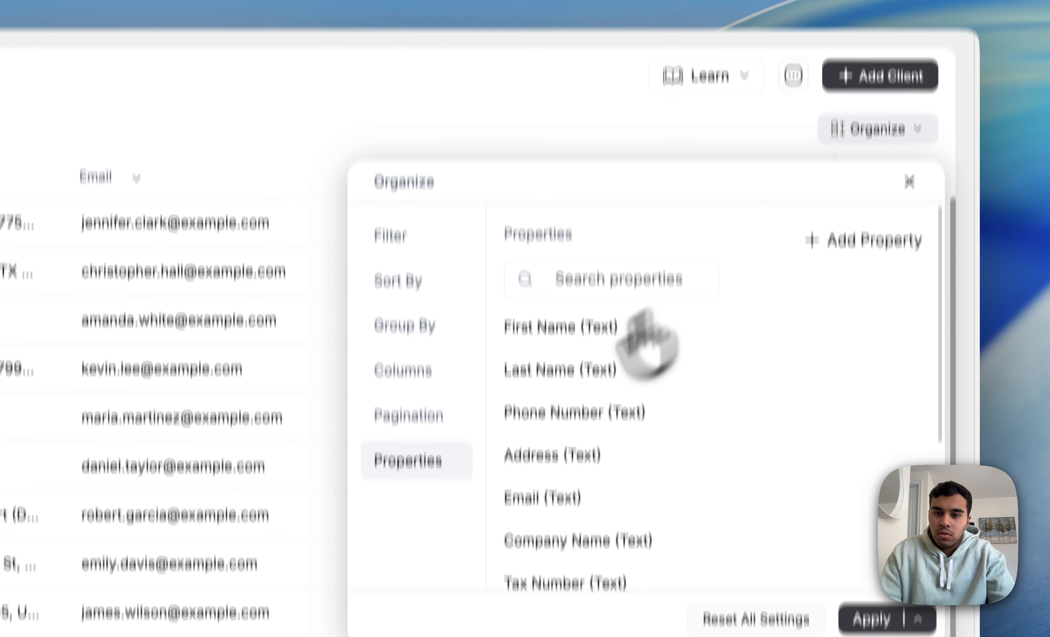
{"action": "left_click", "coordinate": [405, 328]}
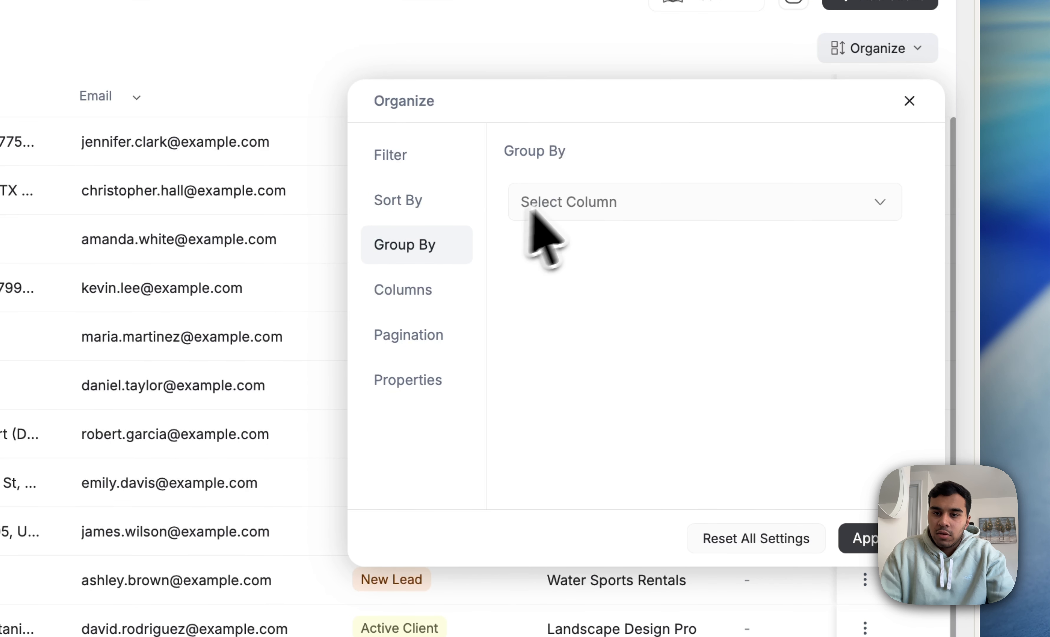
{"action": "left_click", "coordinate": [558, 282]}
{"action": "scroll", "coordinate": [582, 396], "scroll_direction": "down", "scroll_amount": 2}
{"action": "left_click", "coordinate": [590, 418]}
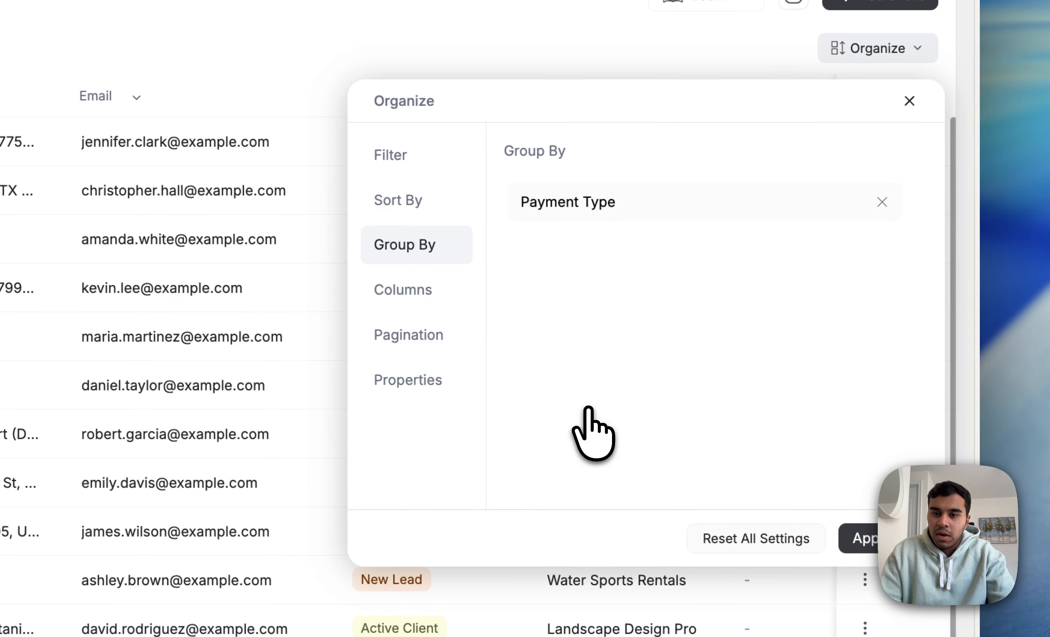
{"action": "left_click", "coordinate": [865, 539]}
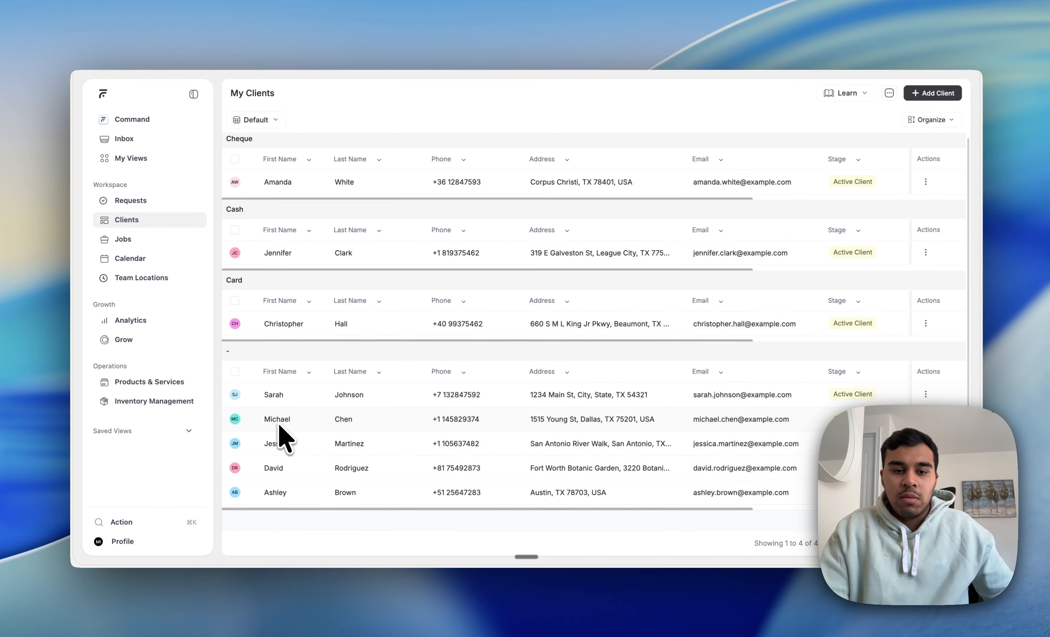
{"action": "scroll", "coordinate": [483, 624], "scroll_direction": "right", "scroll_amount": 2}
{"action": "scroll", "coordinate": [279, 423], "scroll_direction": "left", "scroll_amount": 3}
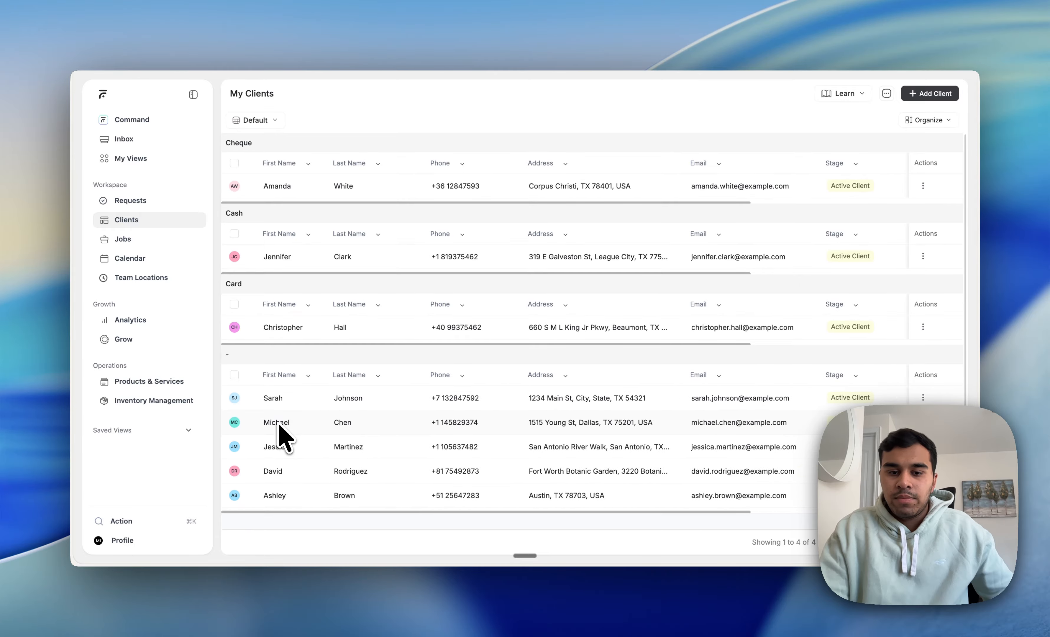